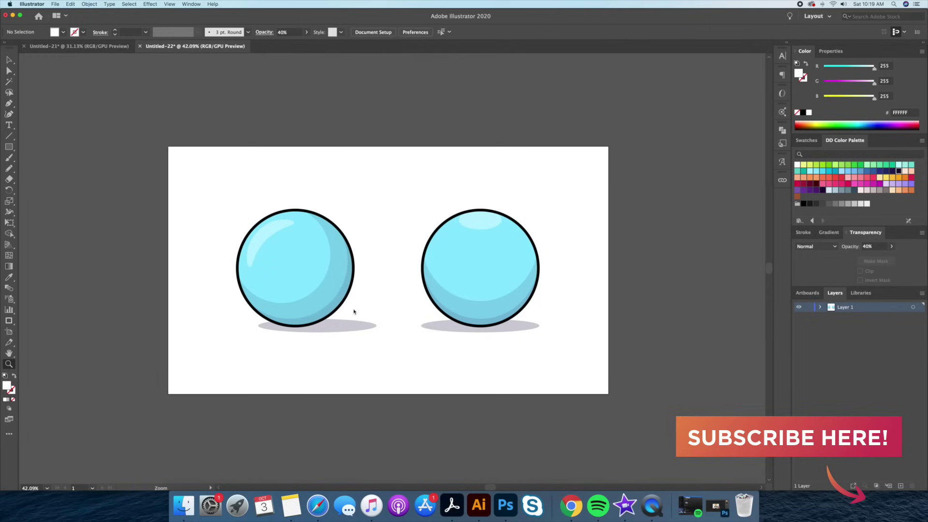
# Draw a 10 pt dashed Pen line from the artboard's top edge down to the upper side of the first ball.
pyautogui.moveTo(306, 268); pyautogui.dragTo(343, 281)
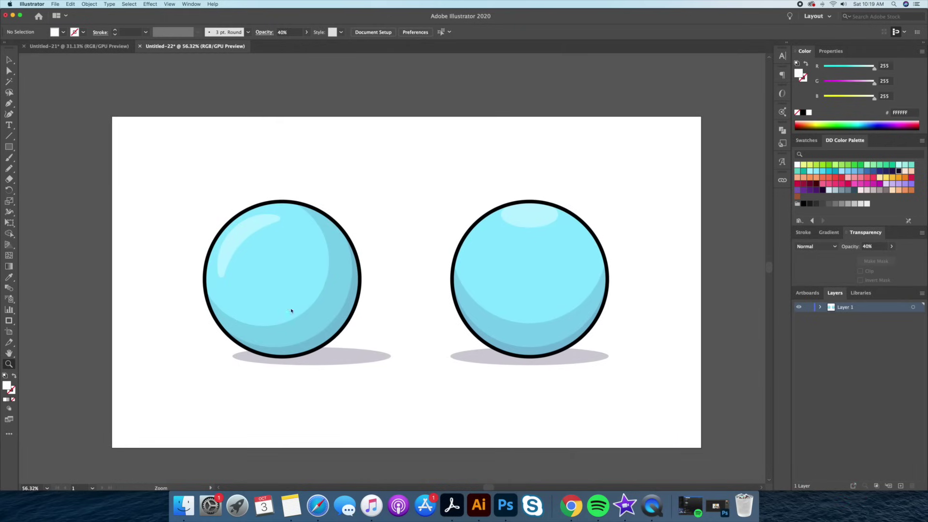
pyautogui.moveTo(294, 290); pyautogui.dragTo(326, 300)
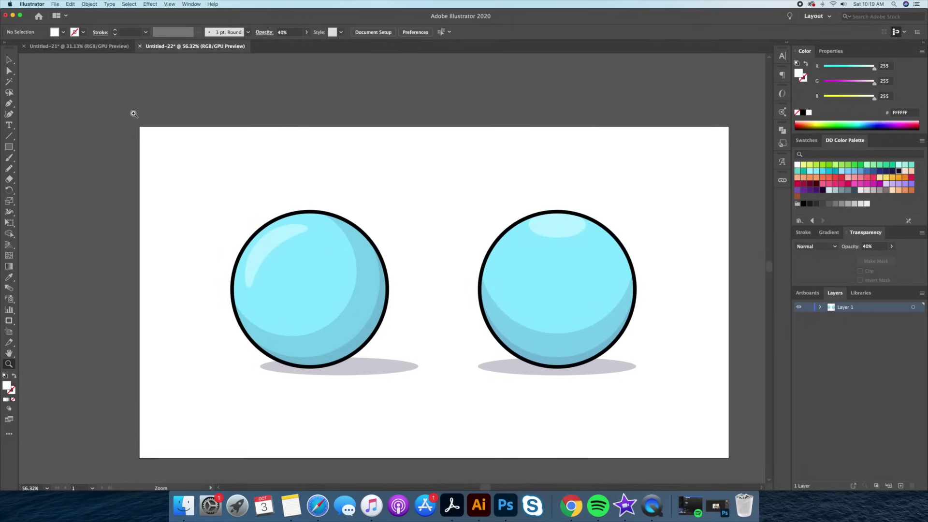
pyautogui.press('p')
pyautogui.click(188, 127)
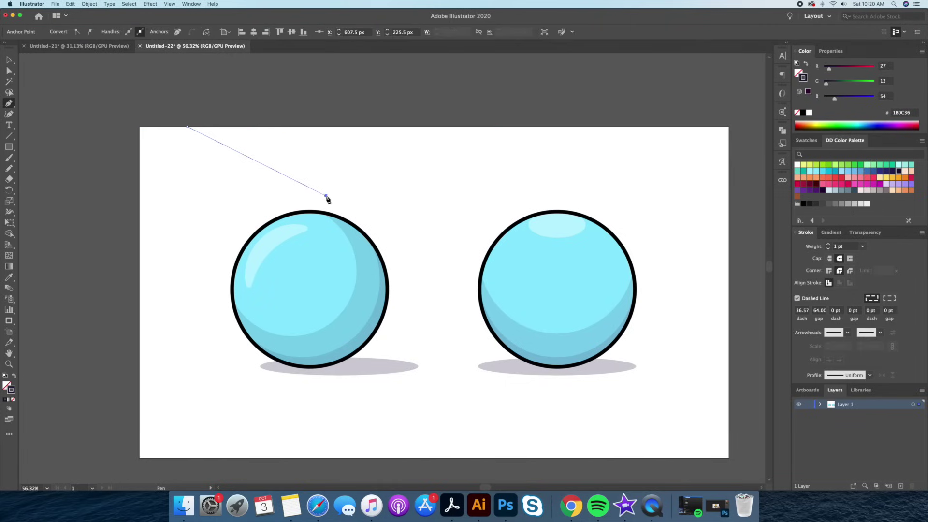
pyautogui.press('v')
pyautogui.keyDown('shift'); pyautogui.click(828, 244); pyautogui.keyUp('shift')
pyautogui.click(392, 180)
pyautogui.press('p')
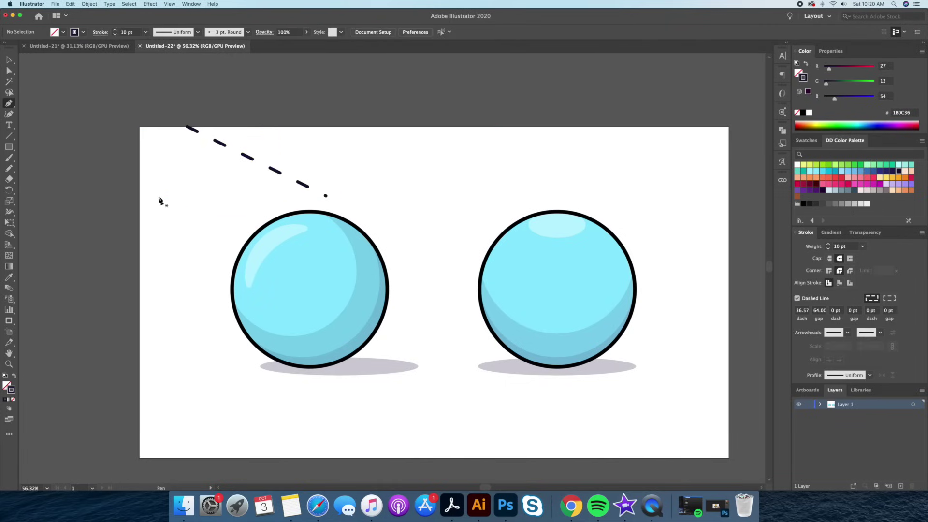
# Draw a matching dashed line from the artboard's left edge to the first ball's side, plus two converging on the second ball's sides.
pyautogui.click(139, 183)
pyautogui.click(224, 312)
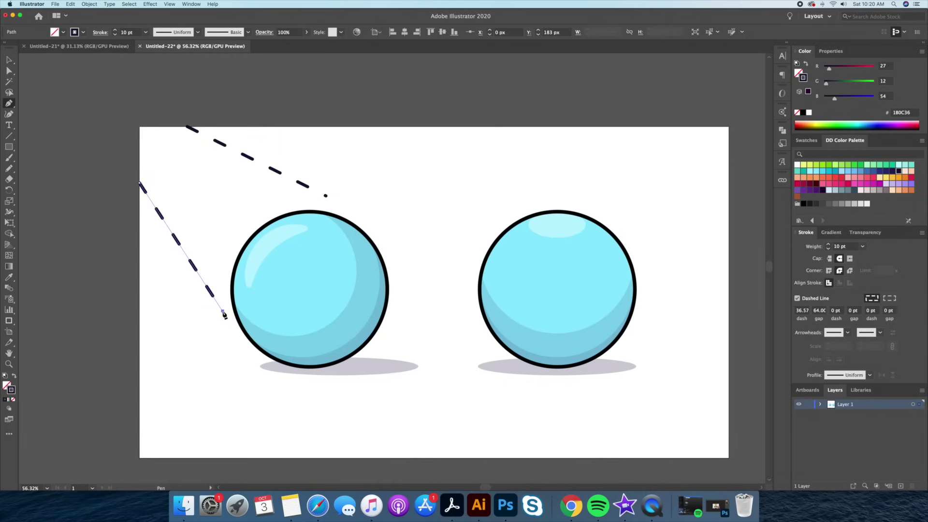
pyautogui.press('super+shift+a')
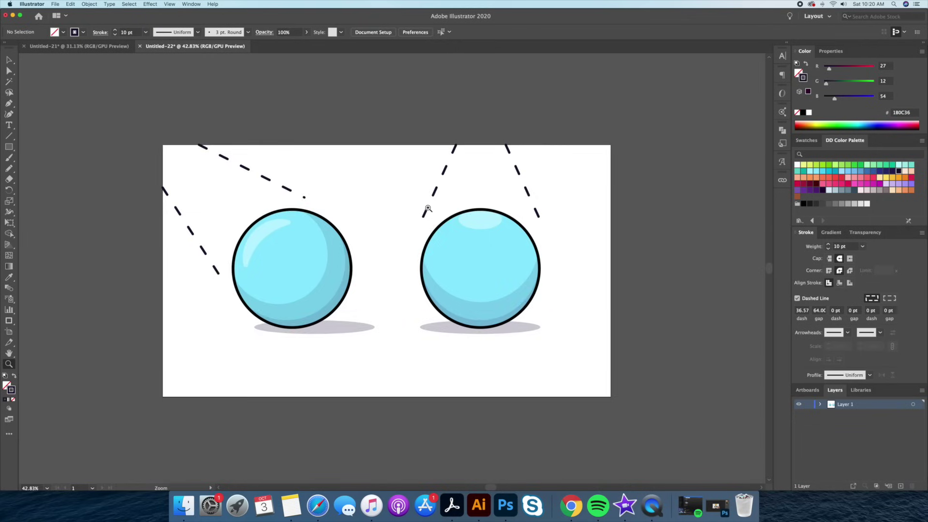
pyautogui.keyDown('alt'); pyautogui.click(386, 205); pyautogui.keyUp('alt')
pyautogui.scroll(-2, 395, 211)
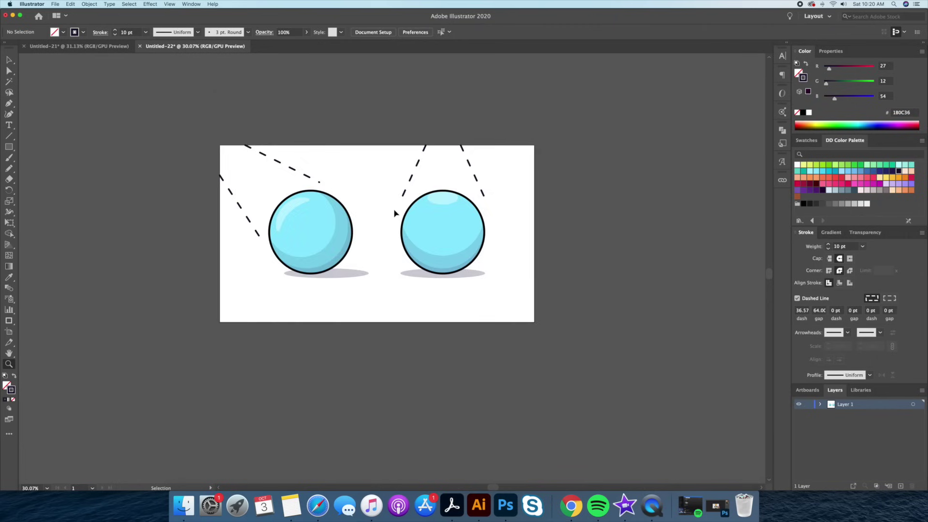
# Create a new 1920 x 1080 px landscape document from the Web-Large preset.
pyautogui.press('super+n')
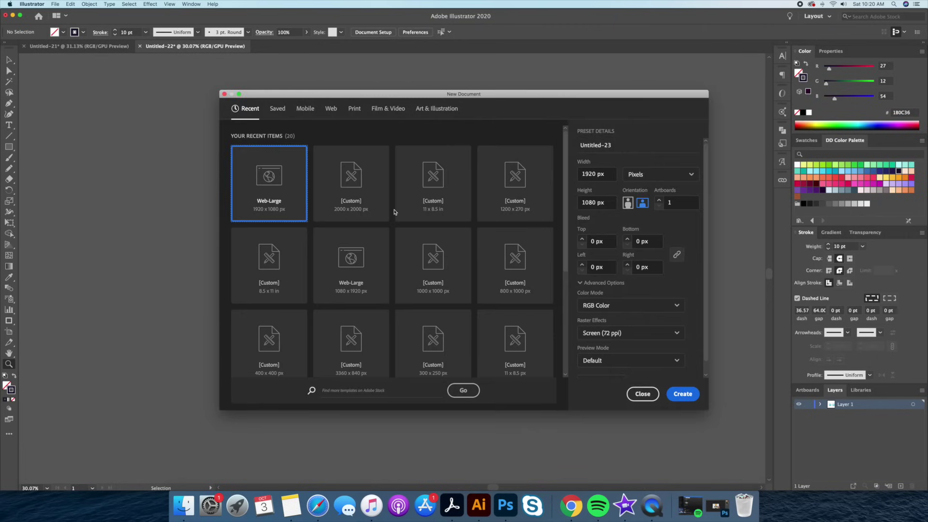
pyautogui.click(682, 395)
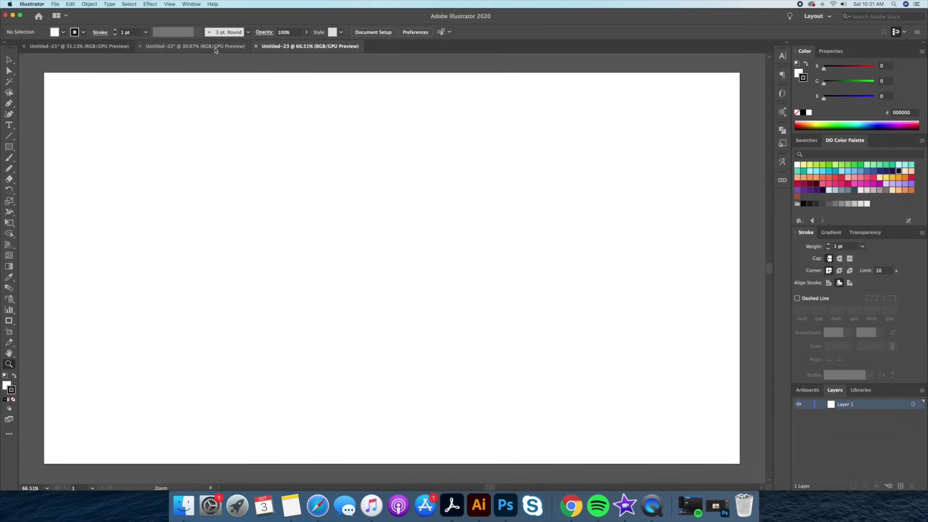
pyautogui.moveTo(559, 287); pyautogui.dragTo(467, 265)
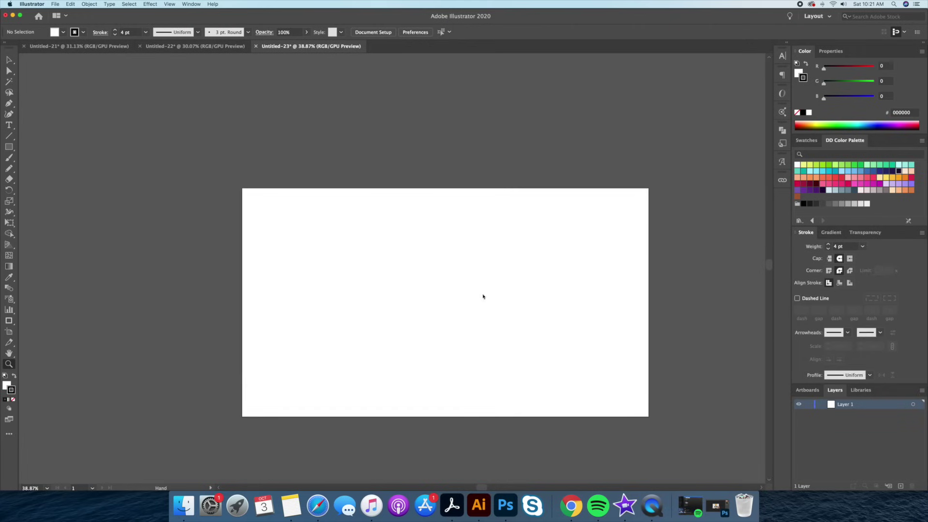
pyautogui.moveTo(483, 297)
pyautogui.mouseDown()
pyautogui.moveTo(442, 273)
pyautogui.moveTo(447, 261)
pyautogui.mouseUp()
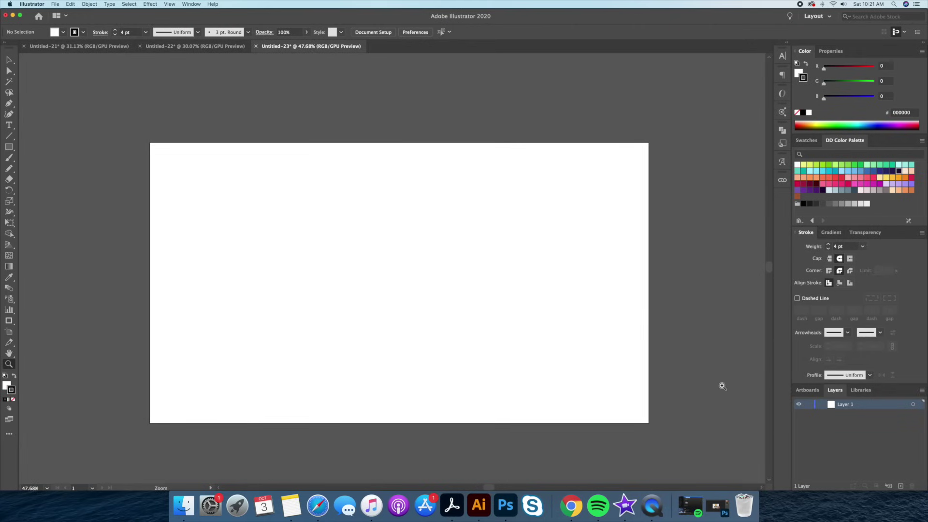
# Rename Layer 1 as Outline.
pyautogui.doubleClick(831, 405)
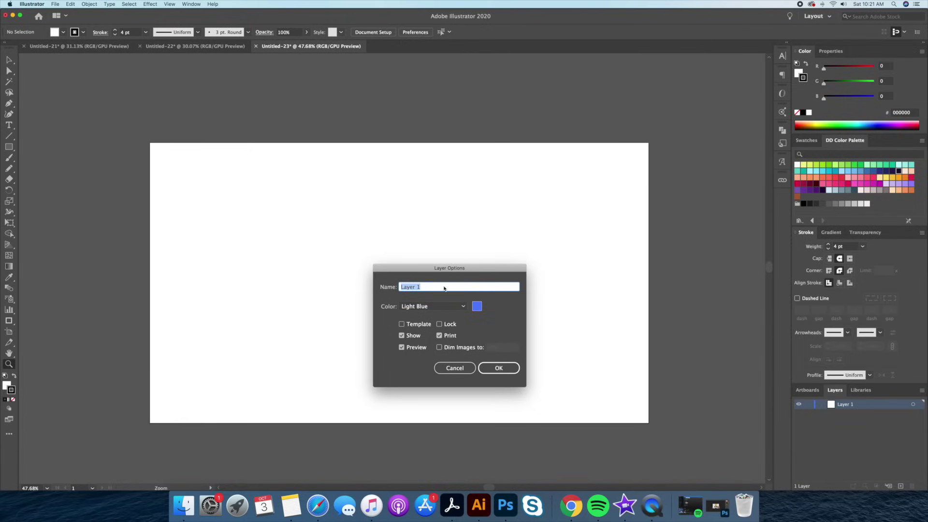
pyautogui.write('Outline')
pyautogui.press('Return')
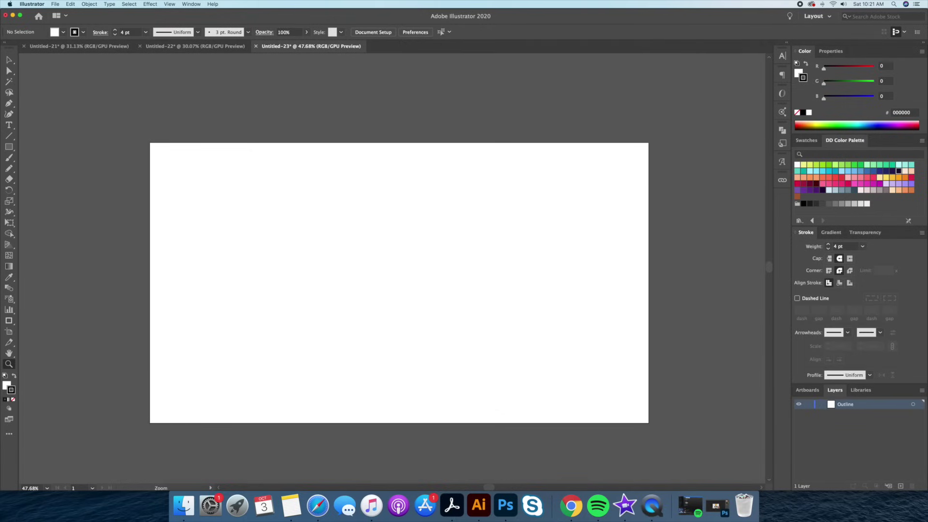
# Add a new layer, place it below Outline and name it Colour.
pyautogui.click(901, 486)
pyautogui.moveTo(833, 408); pyautogui.dragTo(833, 416)
pyautogui.doubleClick(832, 415)
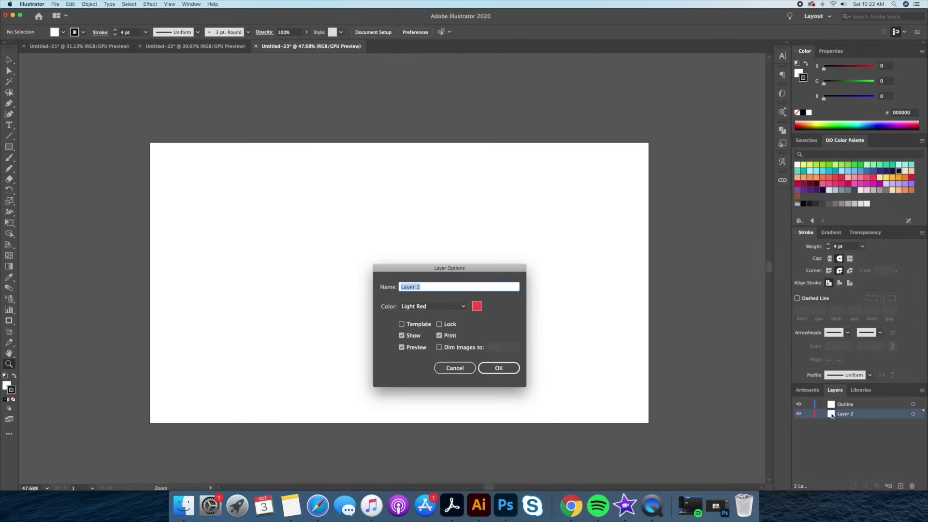
pyautogui.write('Colour')
pyautogui.press('Return')
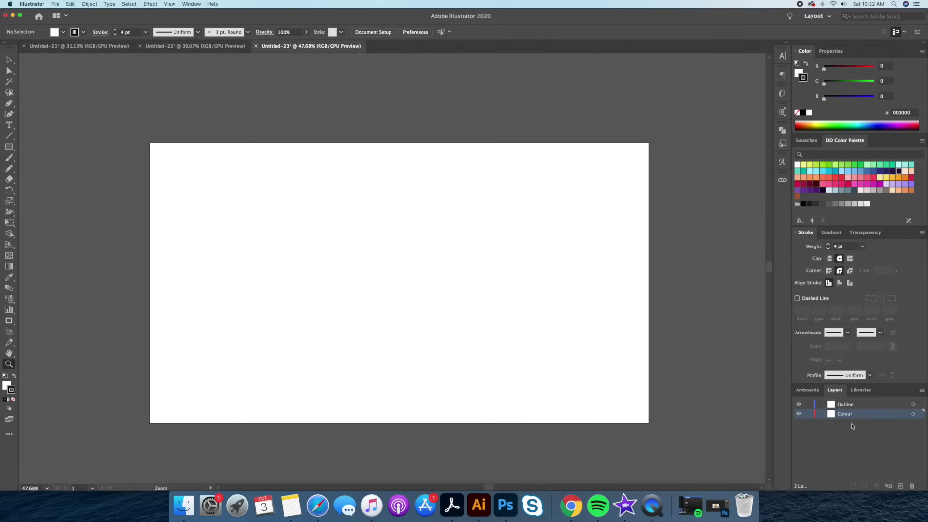
# On the Outline layer, draw a circle about 558 px wide from the artboard's centre, with no fill and a 10 pt stroke.
pyautogui.click(830, 406)
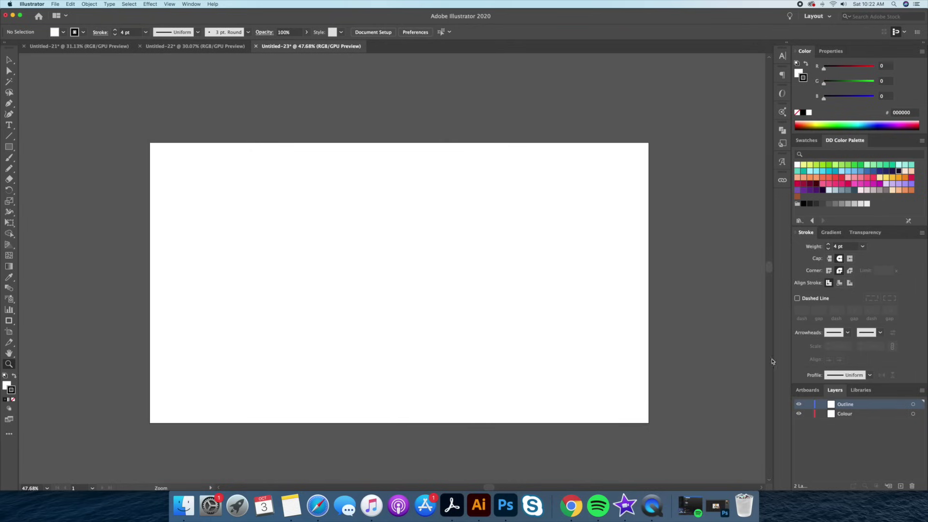
pyautogui.click(8, 150)
pyautogui.click(73, 168)
pyautogui.click(828, 244)
pyautogui.click(797, 76)
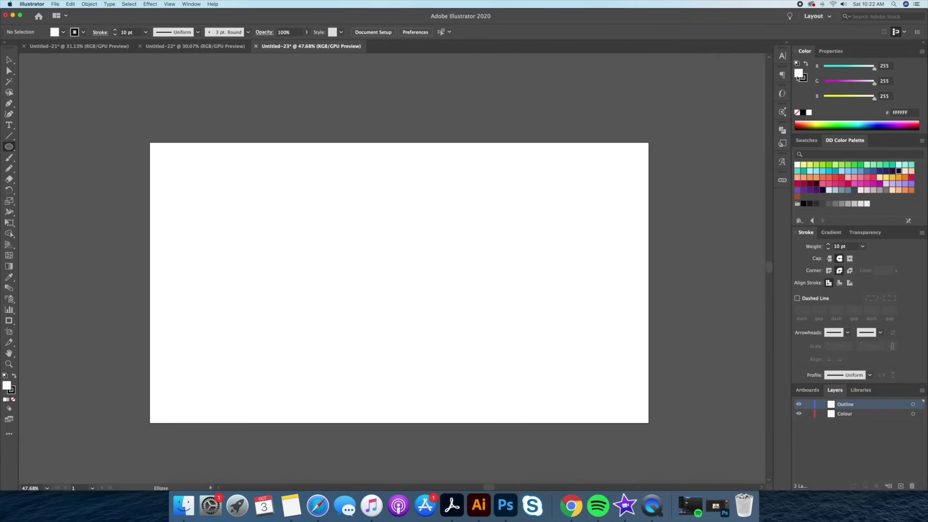
pyautogui.click(798, 113)
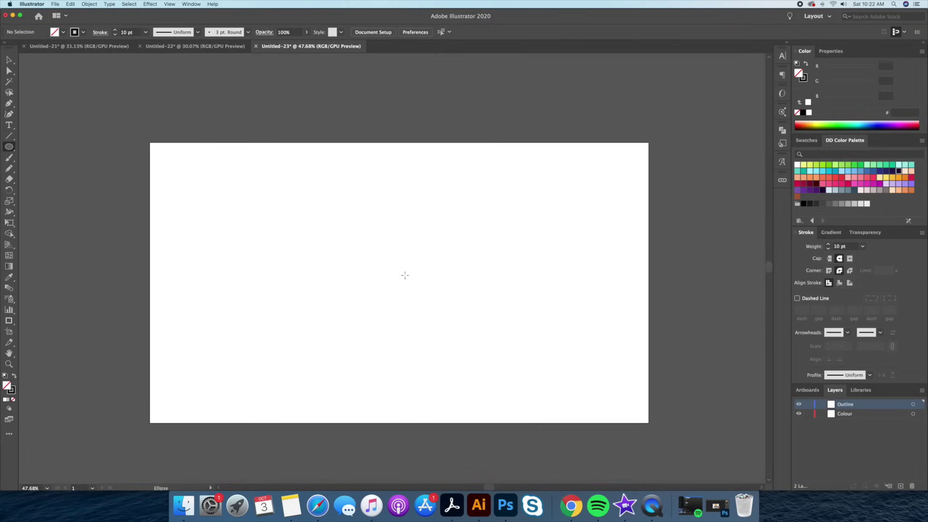
pyautogui.moveTo(399, 283); pyautogui.dragTo(473, 334)
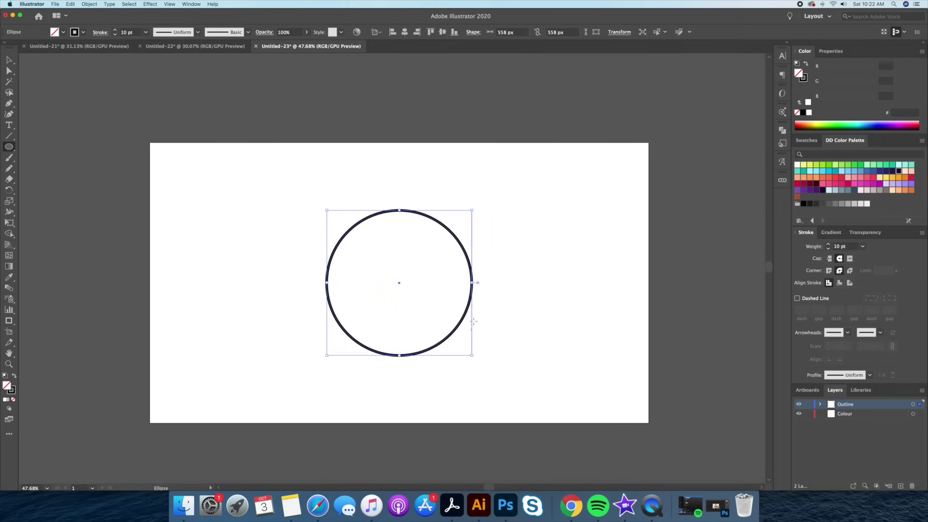
# Set the circle's stroke weight to 13 pt and deselect it.
pyautogui.press('v')
pyautogui.click(514, 269)
pyautogui.moveTo(512, 205); pyautogui.dragTo(519, 205)
# Draw two straight Pen lines for light rays, from the artboard's top and left edges to the circle's upper and lower-left sides.
pyautogui.press('p')
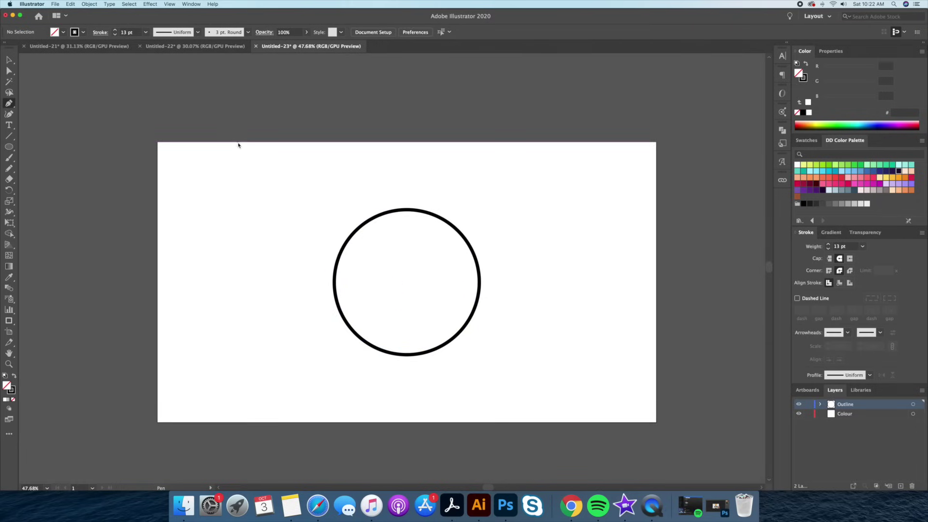
pyautogui.click(237, 141)
pyautogui.click(394, 189)
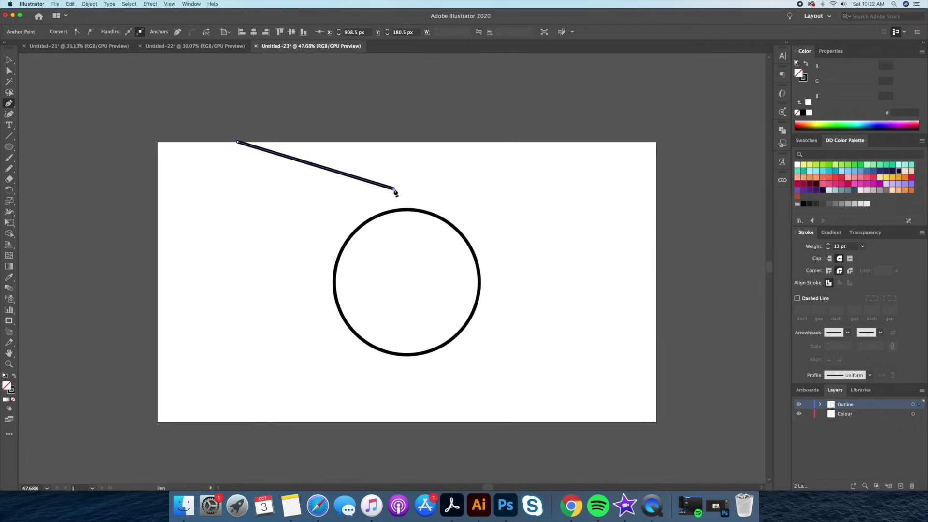
pyautogui.press('super+shift+a')
pyautogui.click(158, 189)
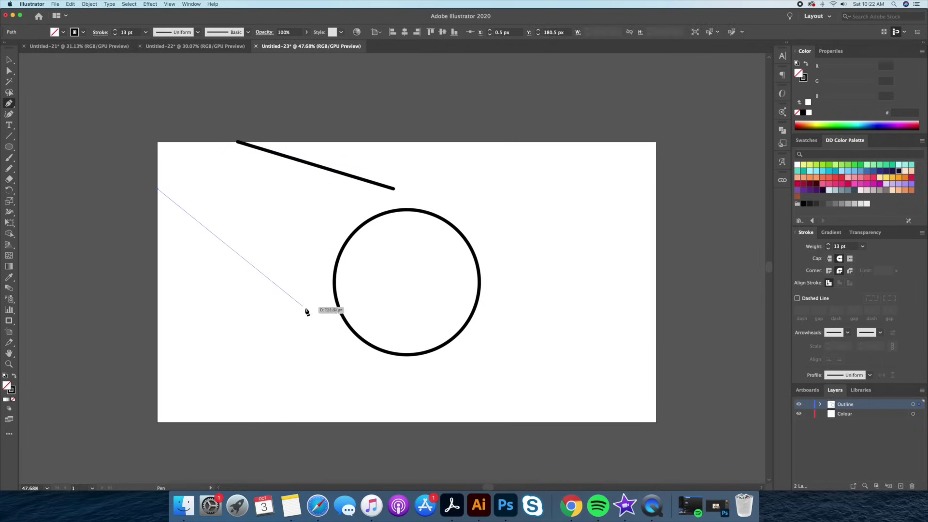
pyautogui.click(306, 310)
# Select both light-ray lines and turn them into dashed lines.
pyautogui.press('v')
pyautogui.moveTo(313, 140); pyautogui.dragTo(187, 248)
pyautogui.click(797, 298)
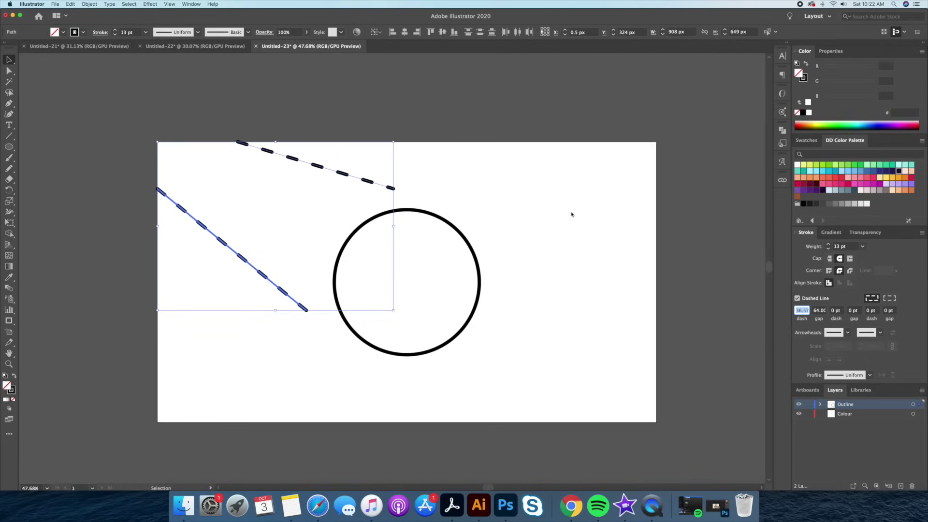
# Move the inner endpoints of both dashed lines slightly closer to the circle.
pyautogui.click(441, 183)
pyautogui.press('a')
pyautogui.click(394, 190)
pyautogui.moveTo(395, 193); pyautogui.dragTo(392, 202)
pyautogui.moveTo(308, 314); pyautogui.dragTo(318, 305)
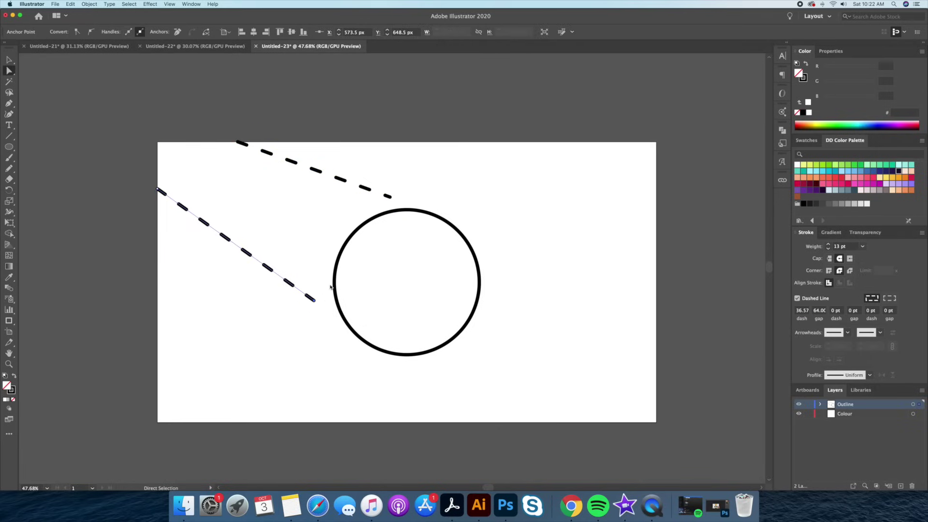
pyautogui.click(497, 130)
pyautogui.press('v')
pyautogui.moveTo(496, 130); pyautogui.dragTo(507, 125)
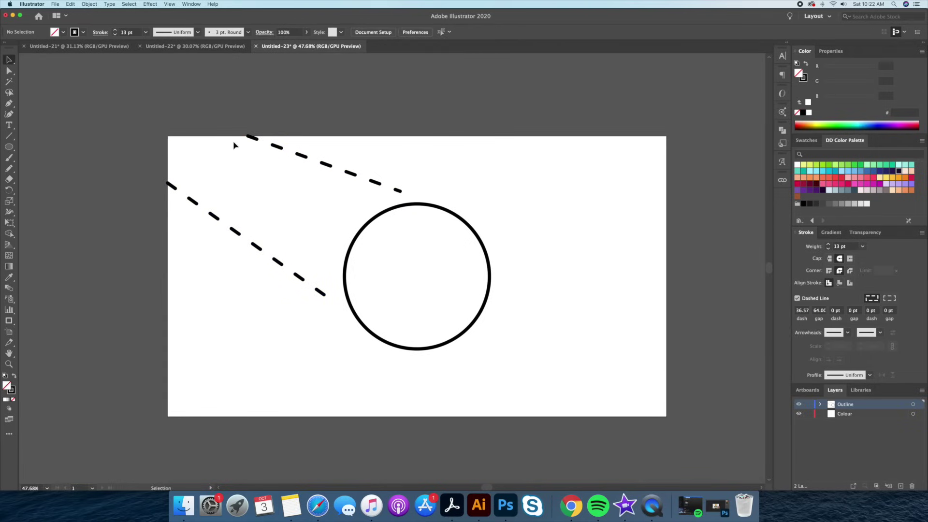
# Select the circle outline and copy it.
pyautogui.hscroll(5, 367, 234)
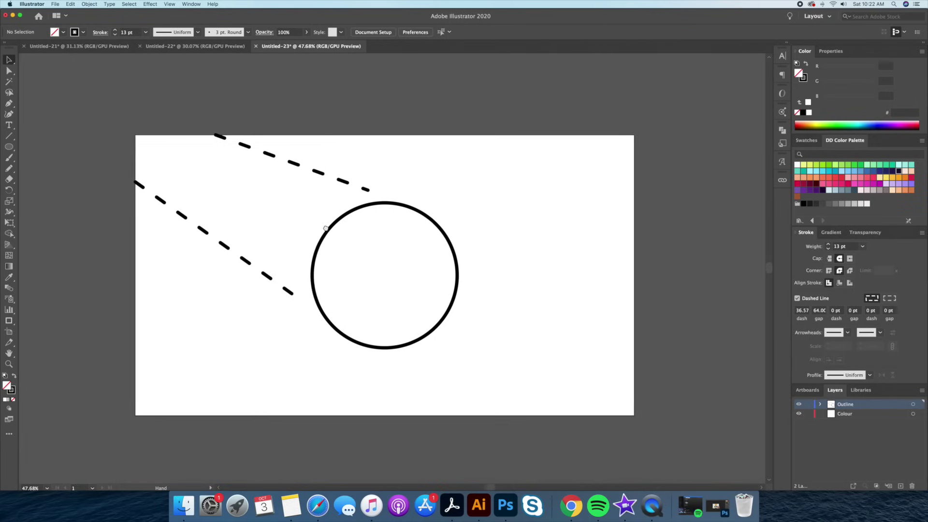
pyautogui.press('z')
pyautogui.click(318, 232)
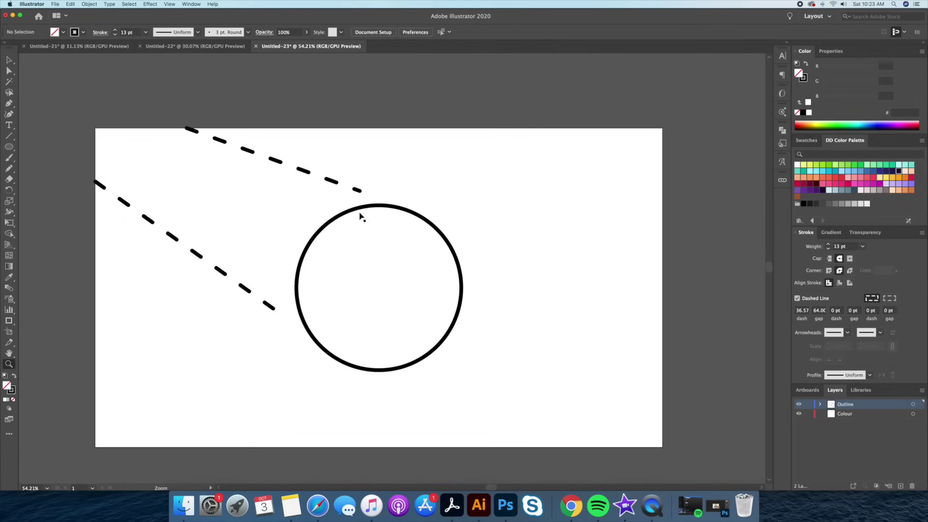
pyautogui.press('v')
pyautogui.click(388, 208)
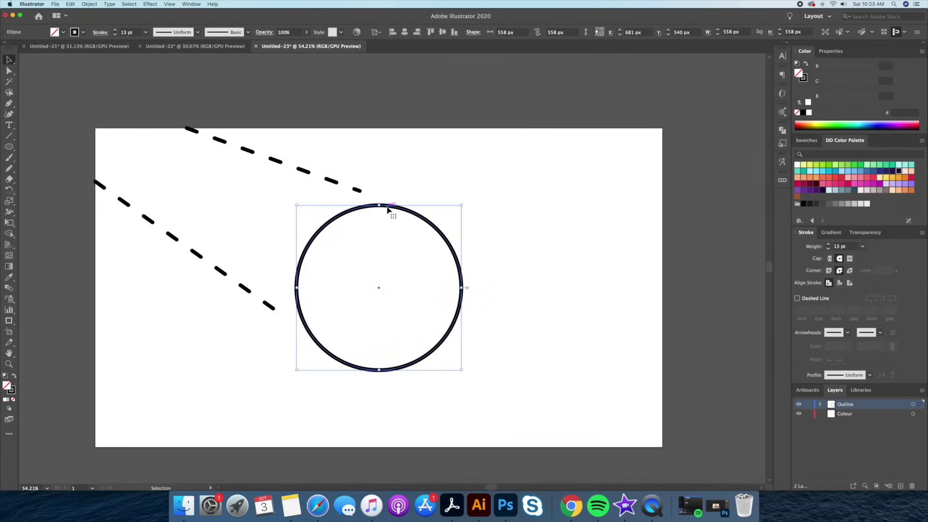
pyautogui.click(472, 247)
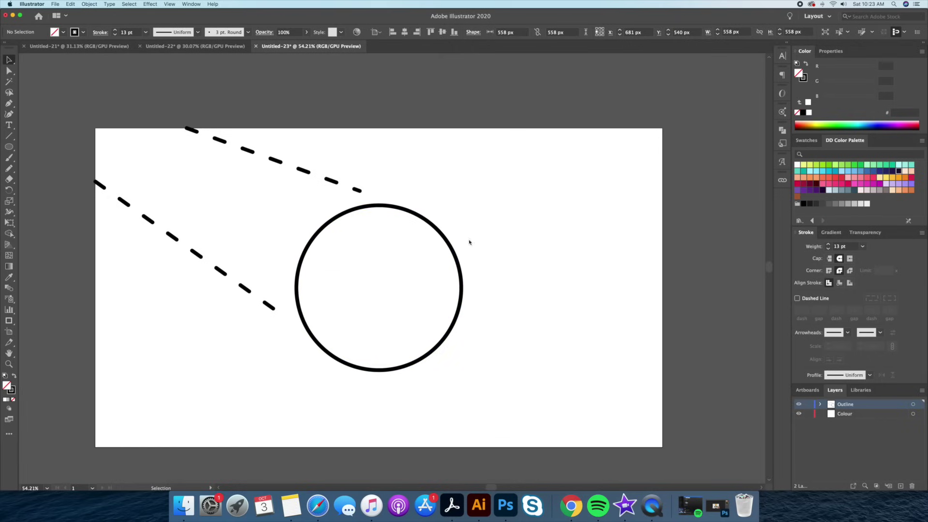
pyautogui.click(454, 252)
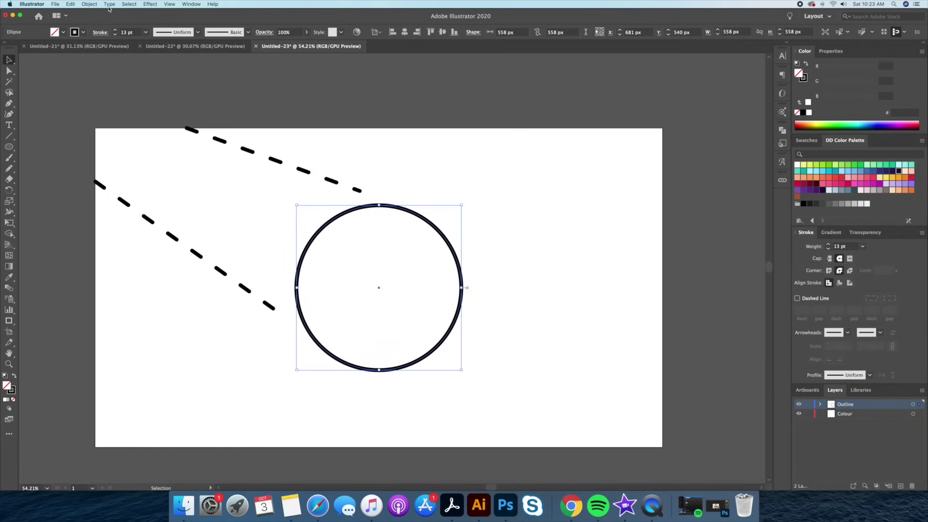
pyautogui.click(89, 4)
pyautogui.moveTo(66, 6)
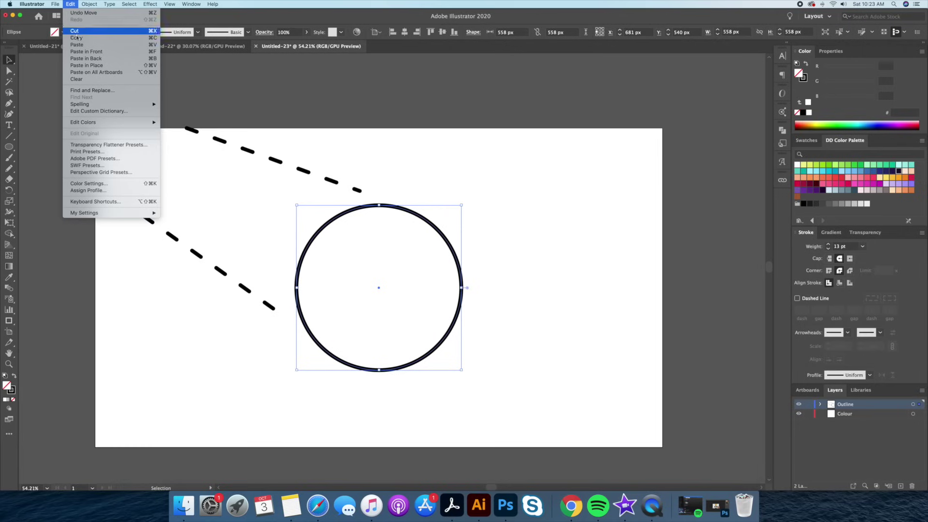
pyautogui.click(77, 38)
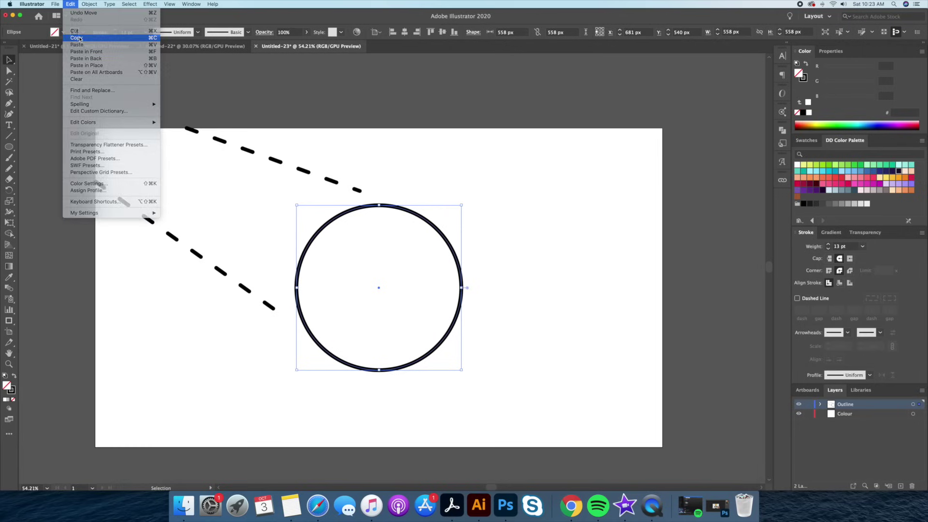
# Paste the copied circle in back and offset a circle about 215 px right and 87 px up from the other.
pyautogui.click(73, 5)
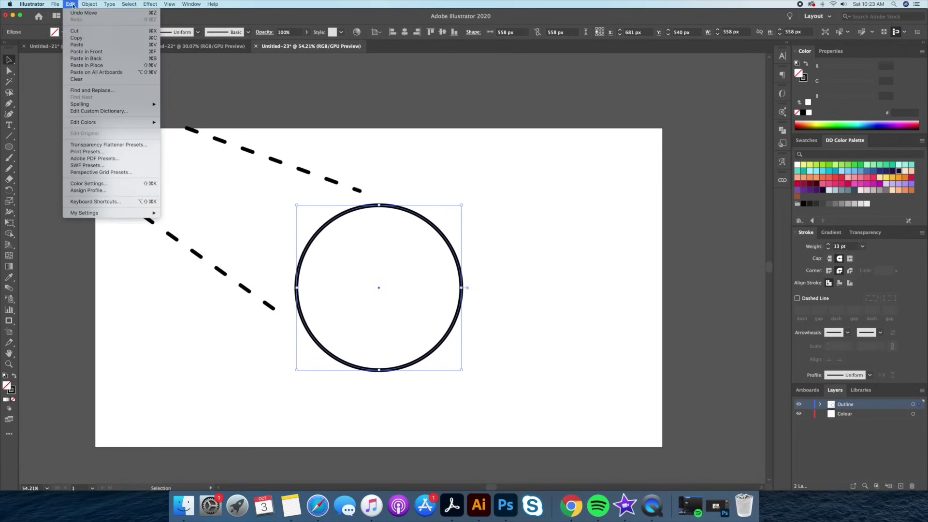
pyautogui.click(103, 60)
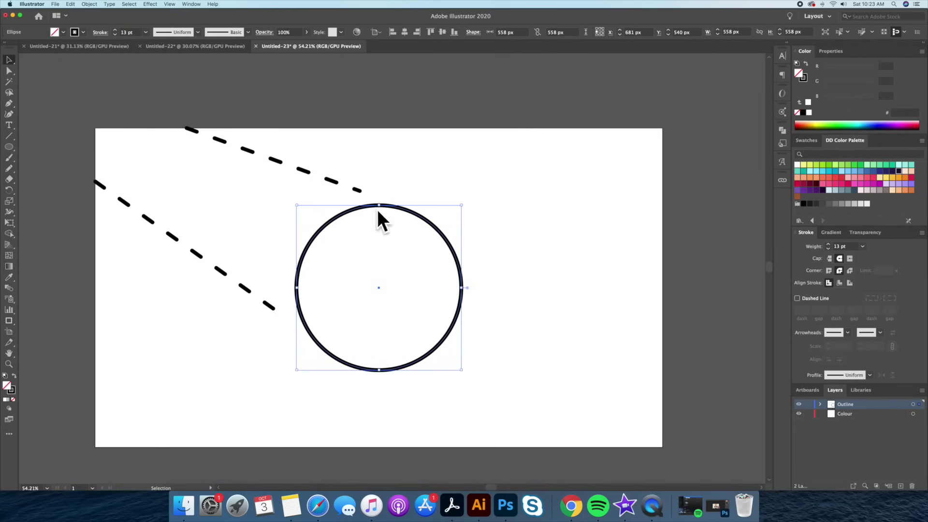
pyautogui.moveTo(405, 214); pyautogui.dragTo(469, 189)
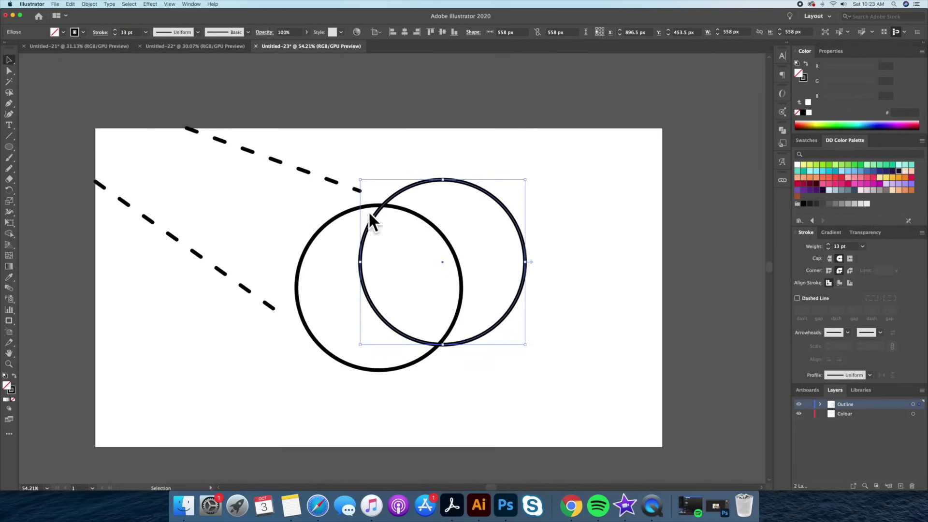
# Undo the circle's offset and move the selected circle copy from the Outline layer to the Colour layer.
pyautogui.press('super+z')
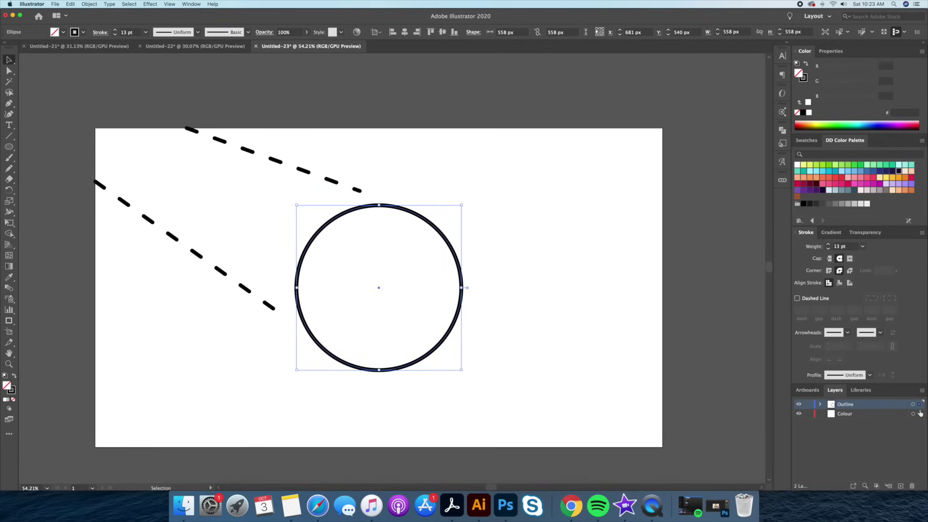
pyautogui.moveTo(919, 404); pyautogui.dragTo(920, 415)
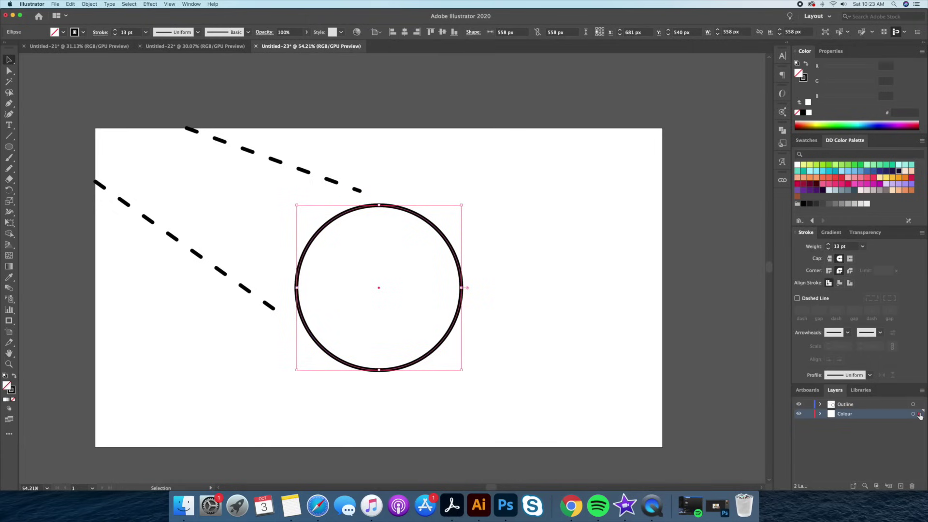
pyautogui.moveTo(443, 344); pyautogui.dragTo(543, 344)
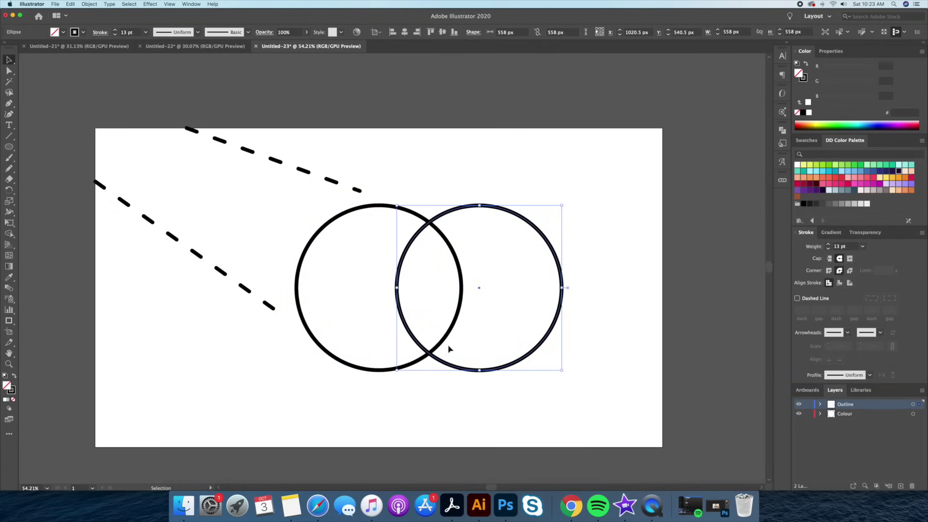
pyautogui.moveTo(453, 329); pyautogui.dragTo(510, 358)
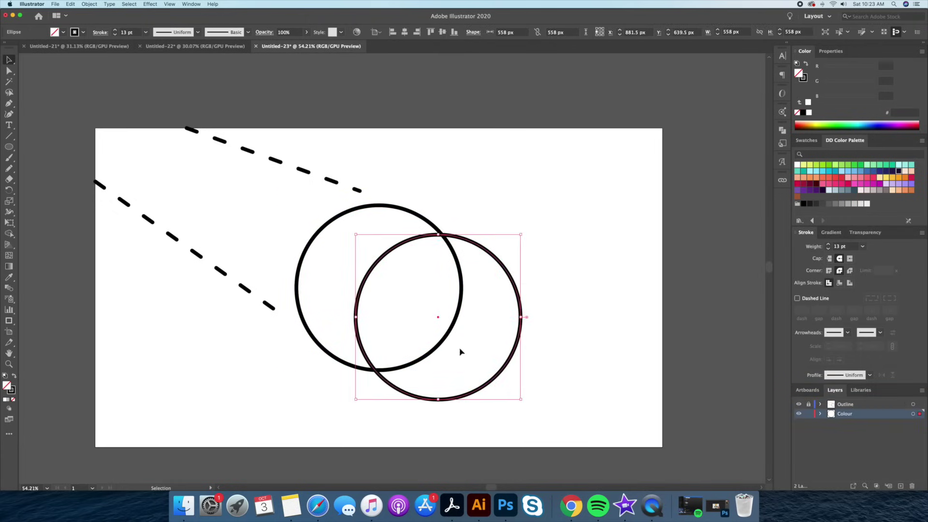
pyautogui.press('super+z')
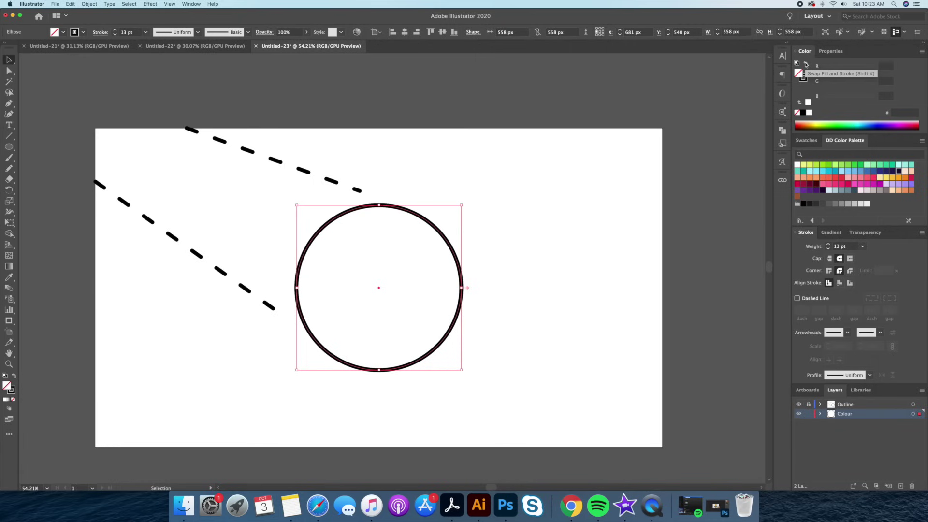
# Swap the circle's stroke and fill on the Colour layer, fill it with light purple ADA0F9, and deselect it.
pyautogui.click(806, 65)
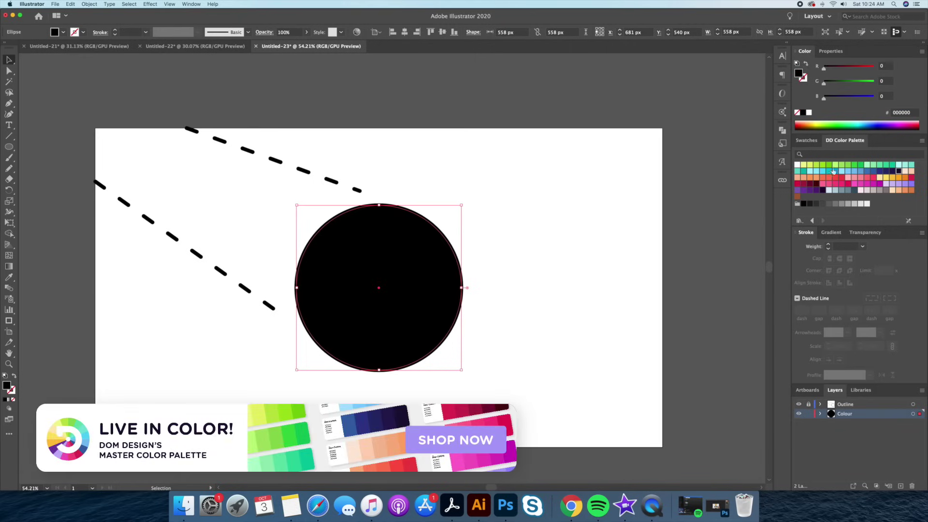
pyautogui.click(905, 184)
pyautogui.click(545, 273)
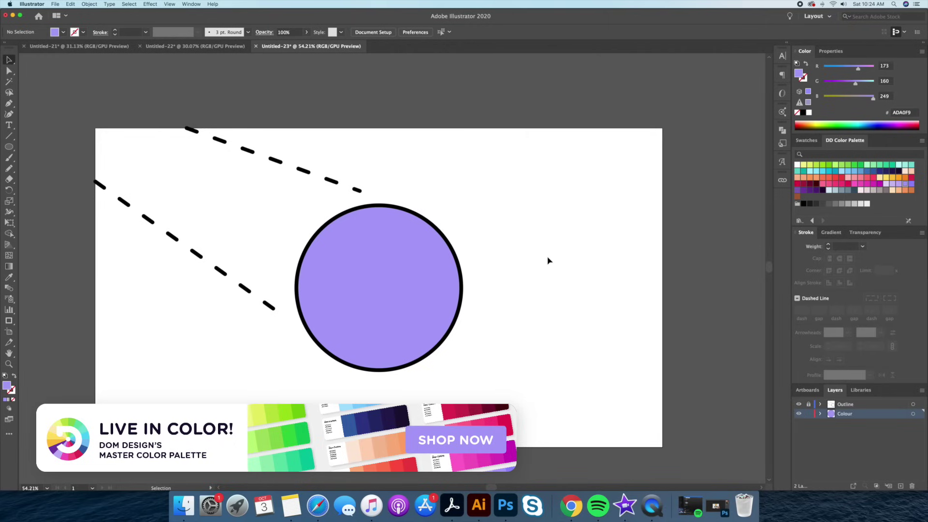
# Copy the purple circle and paste the copy in front.
pyautogui.click(439, 265)
pyautogui.click(72, 4)
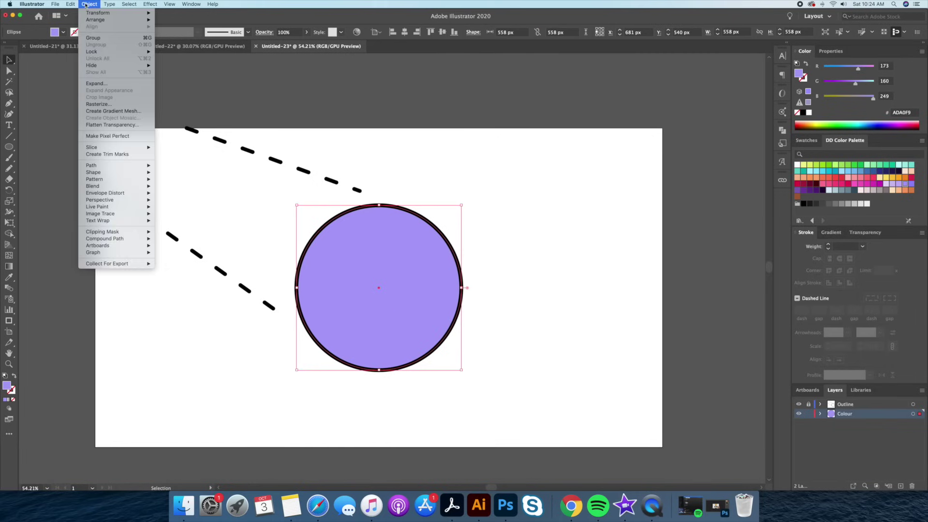
pyautogui.click(79, 38)
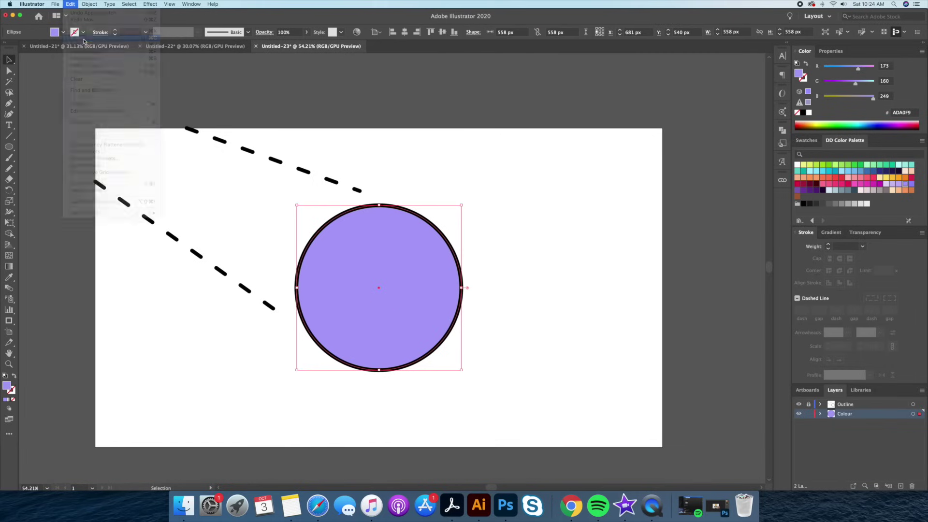
pyautogui.click(71, 4)
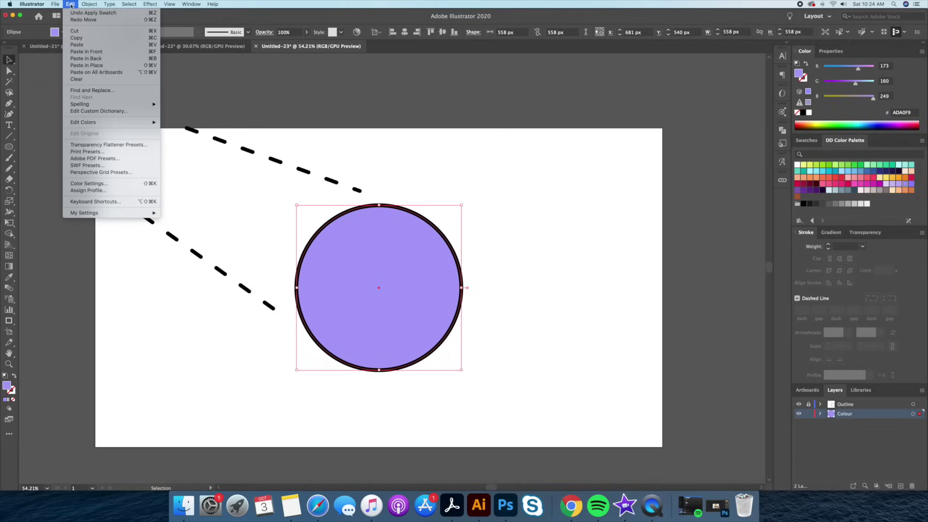
pyautogui.click(98, 52)
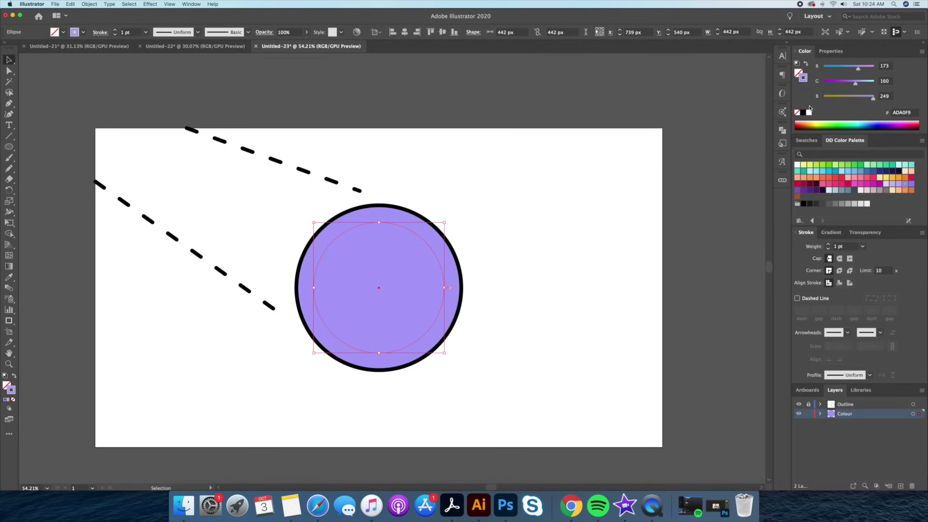
# Give the smaller inner circle a white stroke with a weight of 30 pt and rounded caps and corners.
pyautogui.click(809, 114)
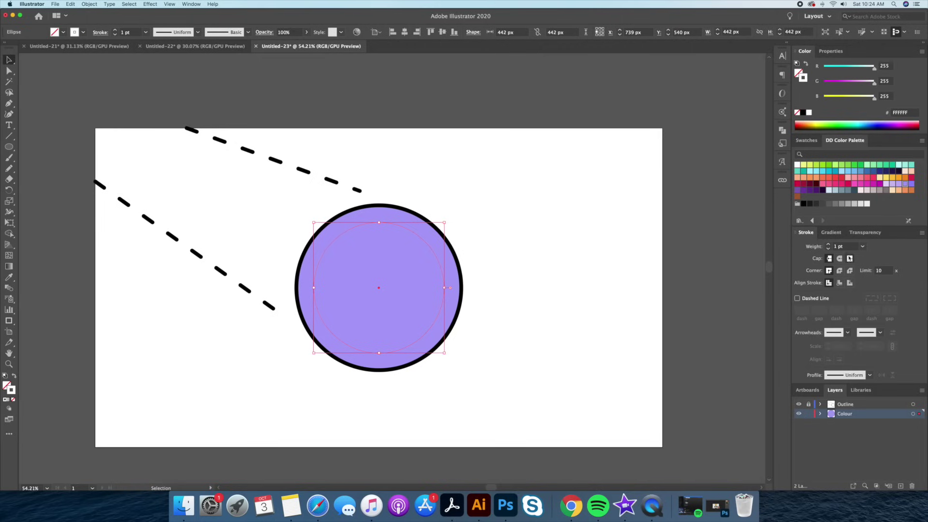
pyautogui.click(829, 245)
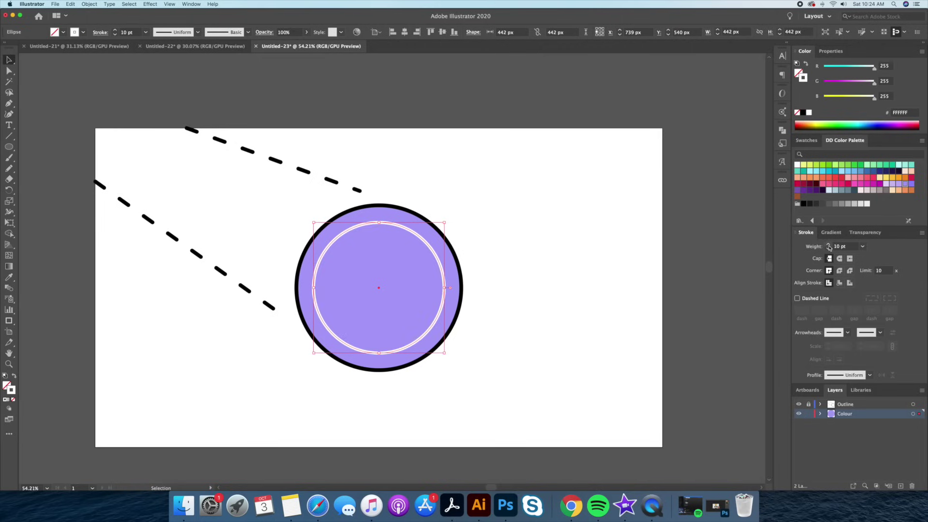
pyautogui.keyDown('shift'); pyautogui.click(829, 246); pyautogui.keyUp('shift')
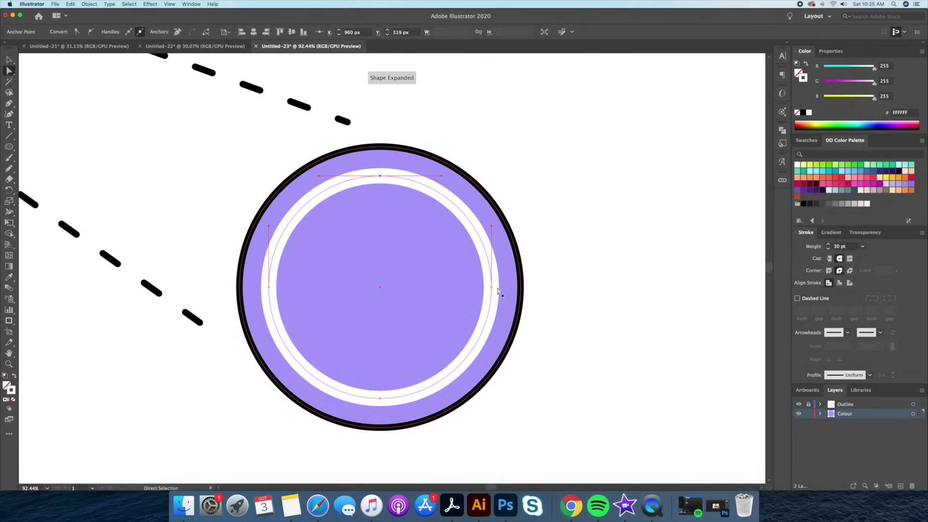
# Delete the right and bottom anchor points of the white ring, keeping only its upper-left quarter arc.
pyautogui.click(492, 289)
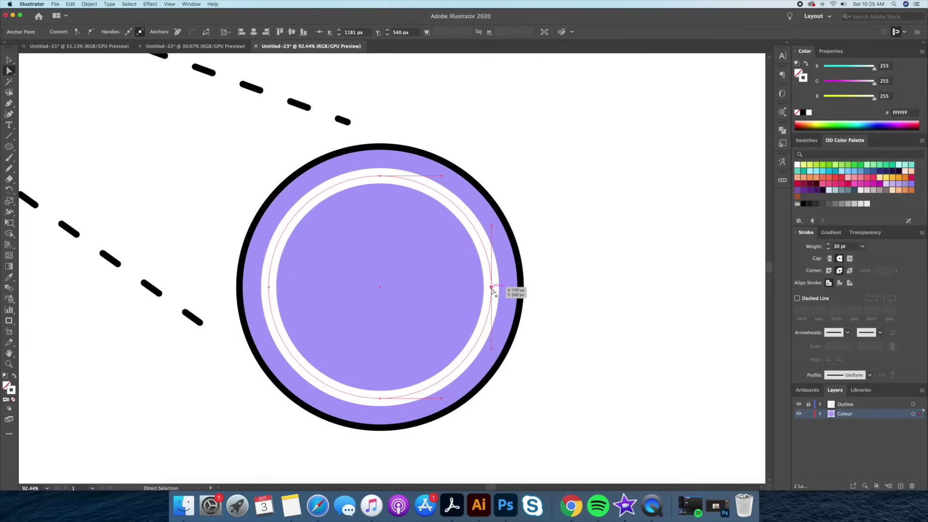
pyautogui.press('Delete')
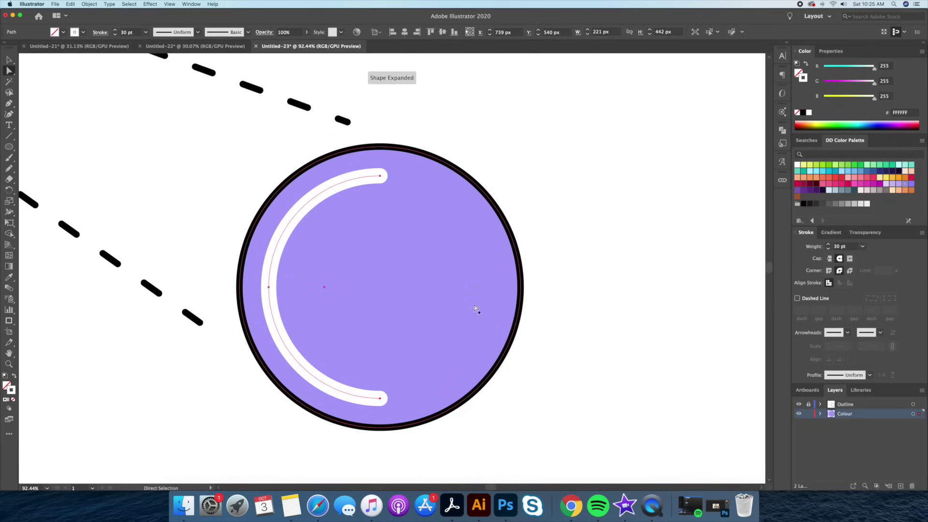
pyautogui.click(380, 398)
pyautogui.press('Delete')
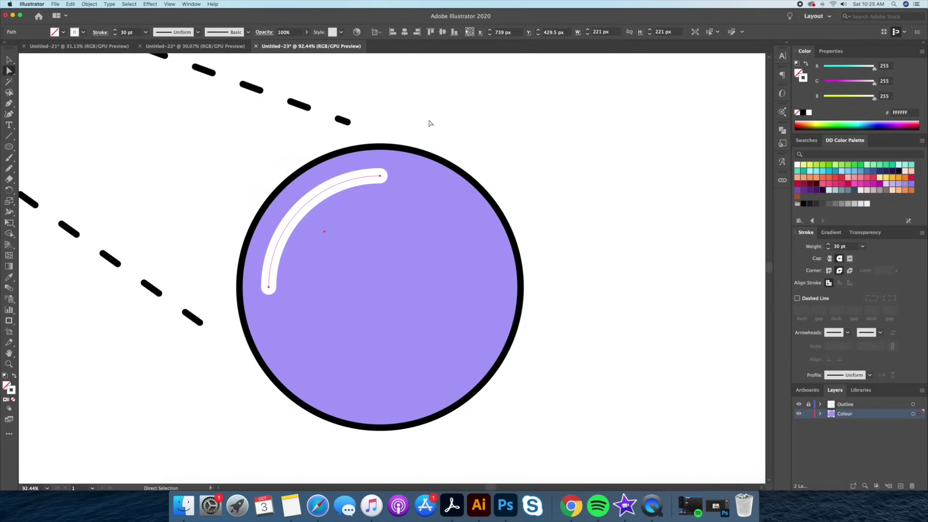
pyautogui.press('v')
pyautogui.click(467, 119)
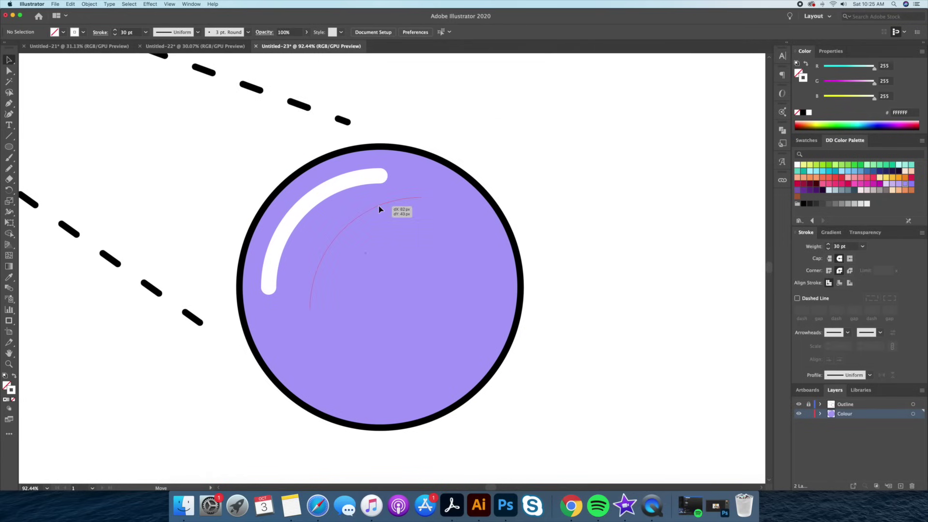
# Widen the middle of the white arc to about 64 pt with the Width tool so that it tapers toward both ends.
pyautogui.click(353, 182)
pyautogui.press('z')
pyautogui.moveTo(430, 137); pyautogui.dragTo(387, 143)
pyautogui.press('space')
pyautogui.moveTo(387, 144); pyautogui.dragTo(389, 189)
pyautogui.scroll(3, 372, 221)
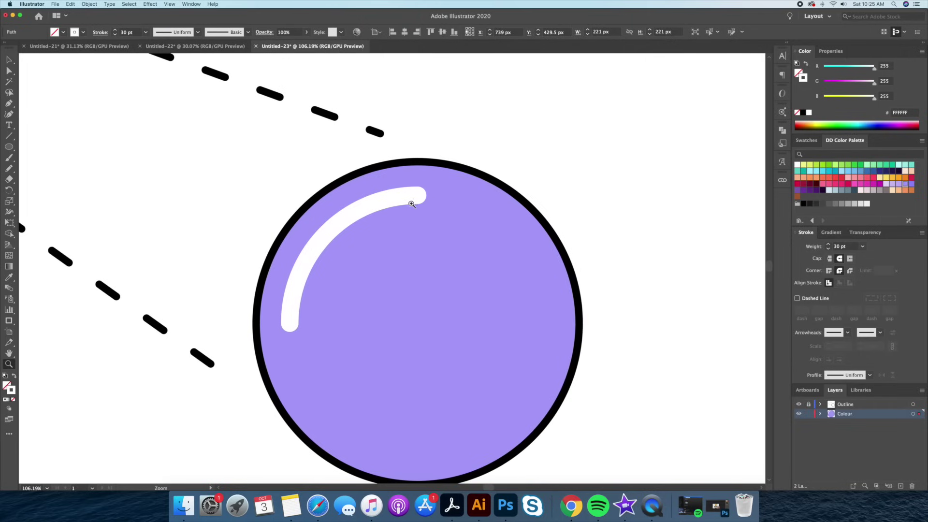
pyautogui.hotkey('shift', 'w')
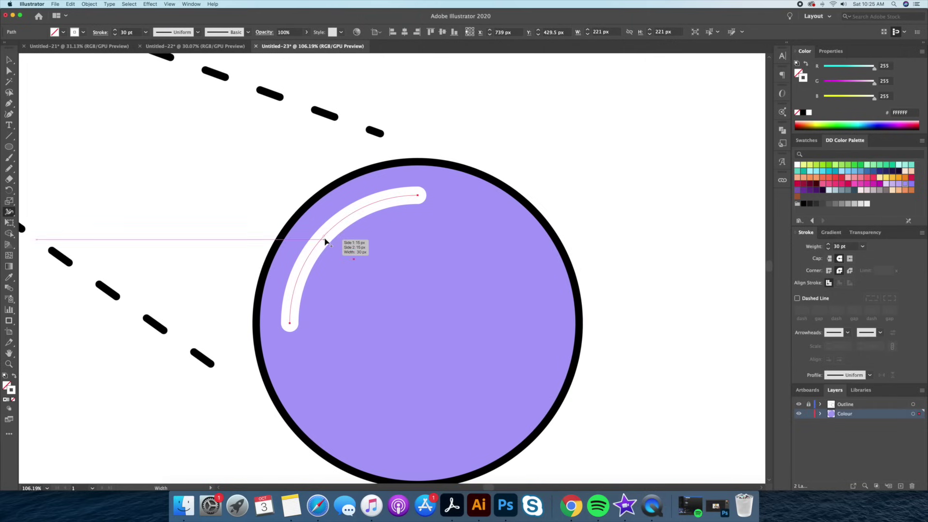
pyautogui.moveTo(327, 234); pyautogui.dragTo(340, 249)
pyautogui.press('super+0')
pyautogui.press('v')
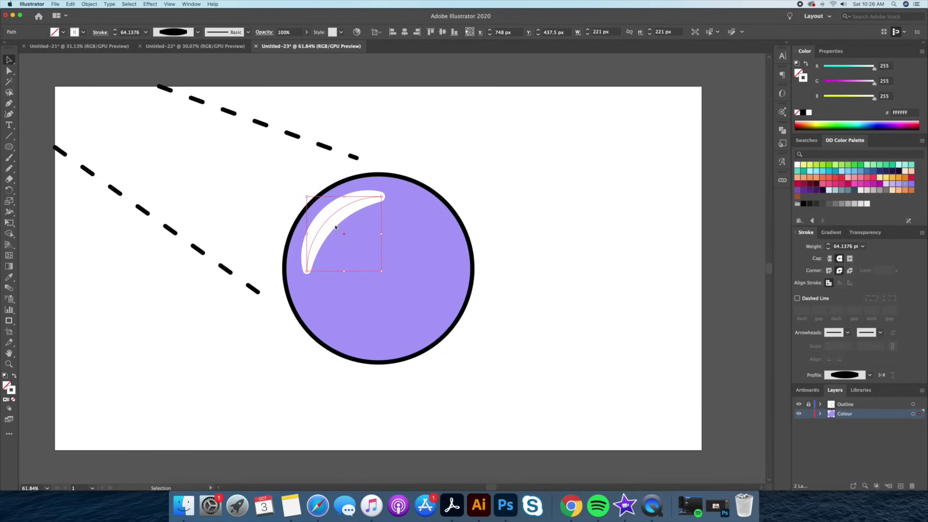
# Convert the tapered white arc into a filled shape with Outline Stroke, undoing any test move of it.
pyautogui.click(91, 4)
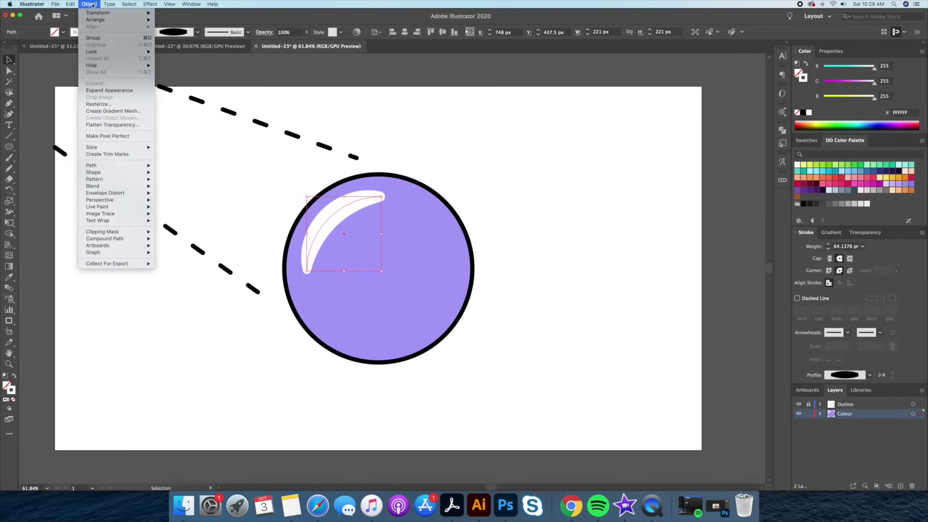
pyautogui.moveTo(121, 165)
pyautogui.click(189, 185)
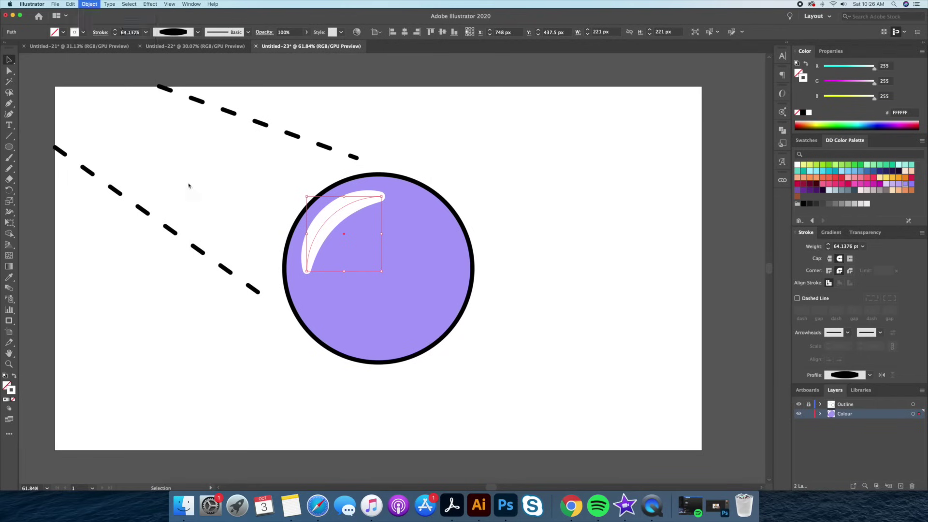
pyautogui.moveTo(325, 226); pyautogui.dragTo(255, 203)
pyautogui.press('super+z')
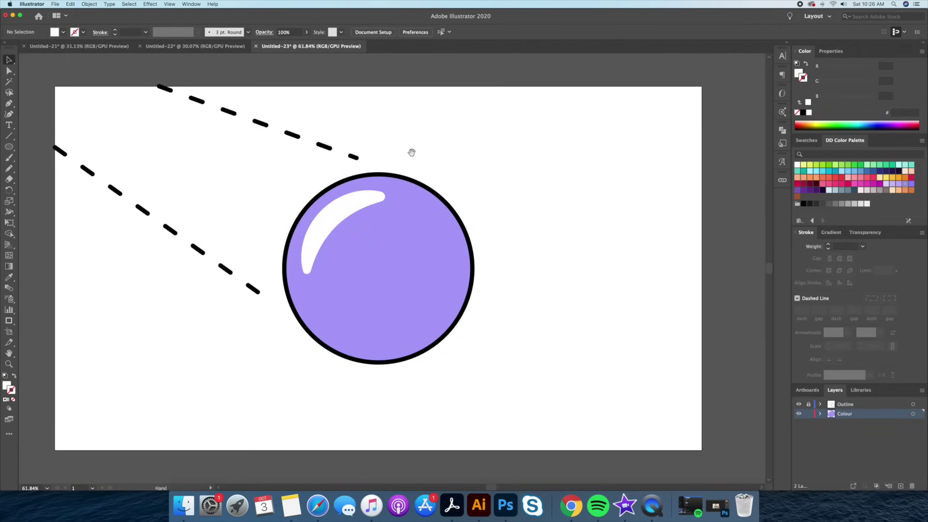
# Lower the opacity of the white highlight shape to make it semi-transparent.
pyautogui.moveTo(411, 152); pyautogui.dragTo(419, 152)
pyautogui.click(332, 227)
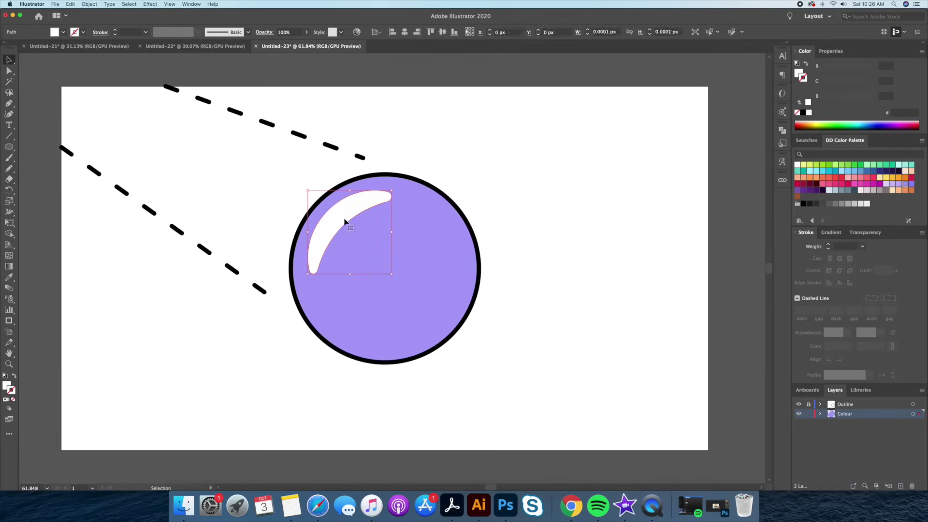
pyautogui.click(864, 232)
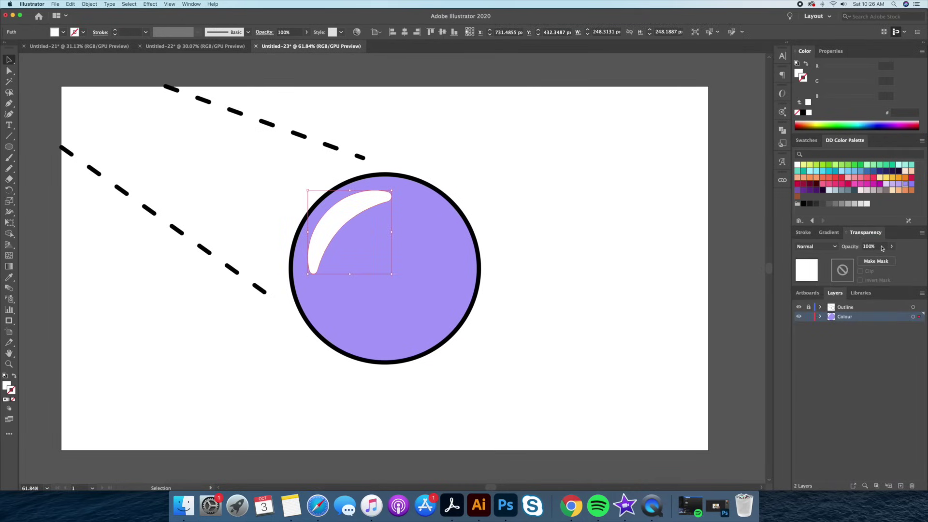
pyautogui.click(850, 247)
pyautogui.press('Return')
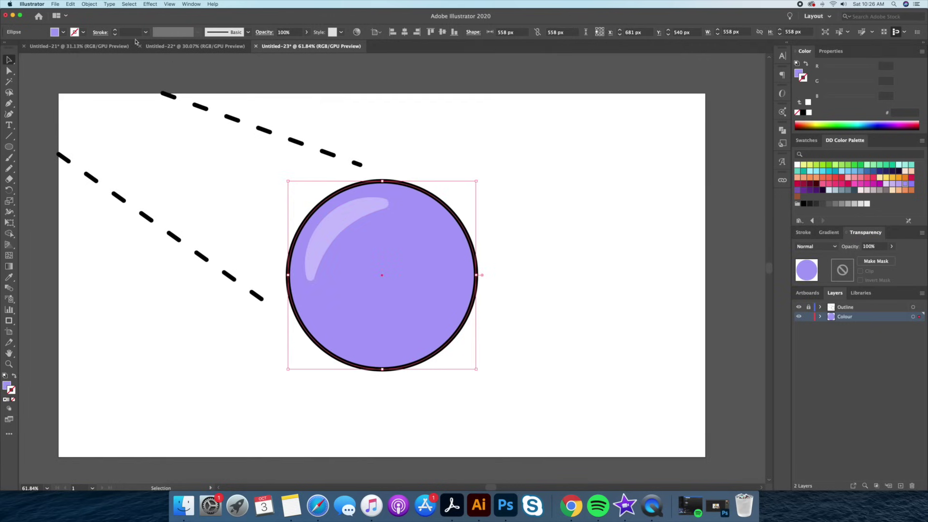
# Copy the purple ball circle and paste a duplicate in front for the shadow shape.
pyautogui.click(72, 4)
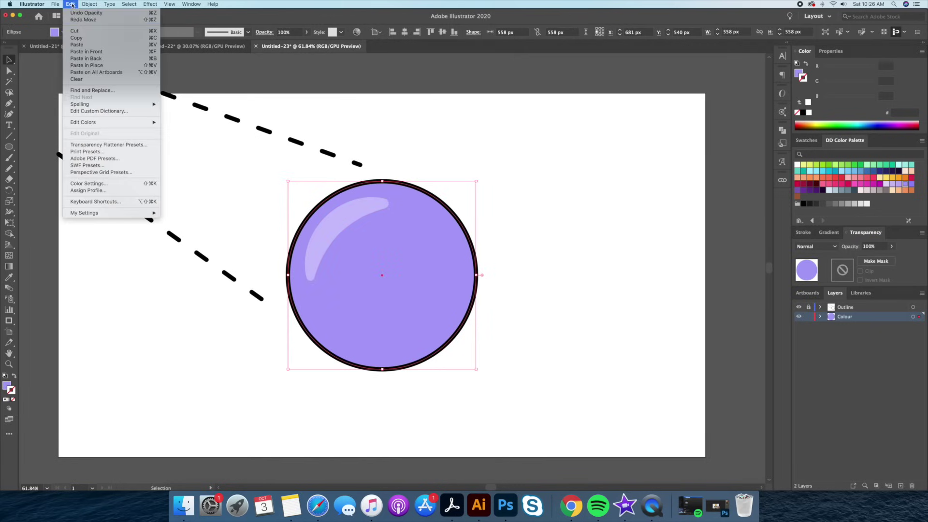
pyautogui.click(77, 38)
pyautogui.click(71, 4)
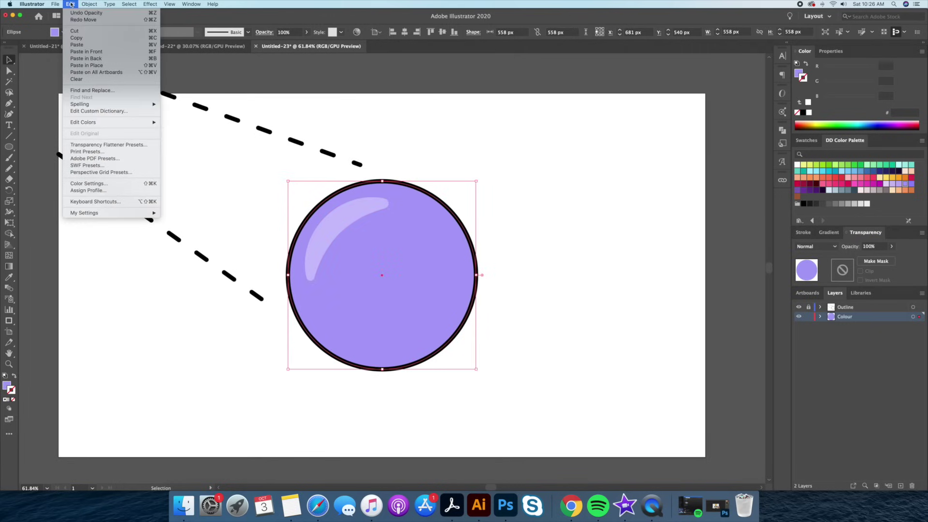
pyautogui.click(98, 54)
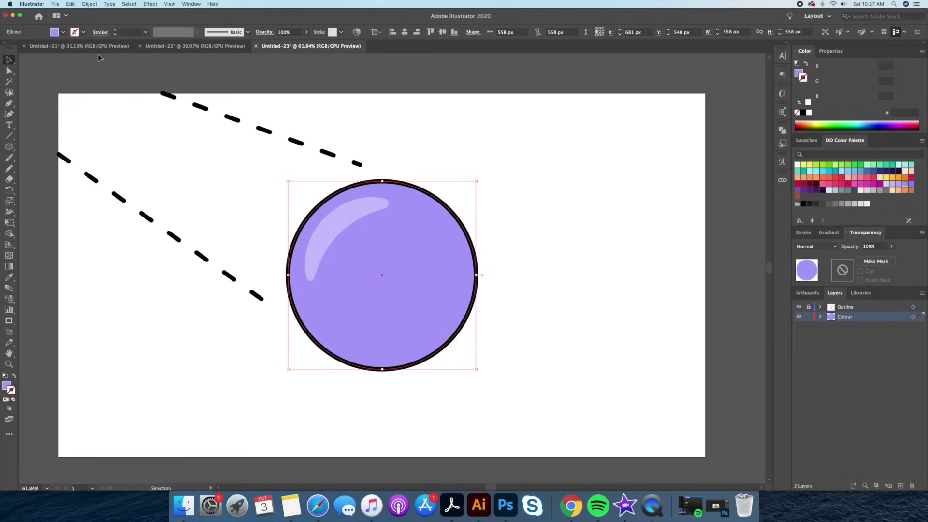
# Paste another copy of the circle in front, scaled to about 518 px and offset up-left to about X 615, Y 471 px.
pyautogui.click(71, 5)
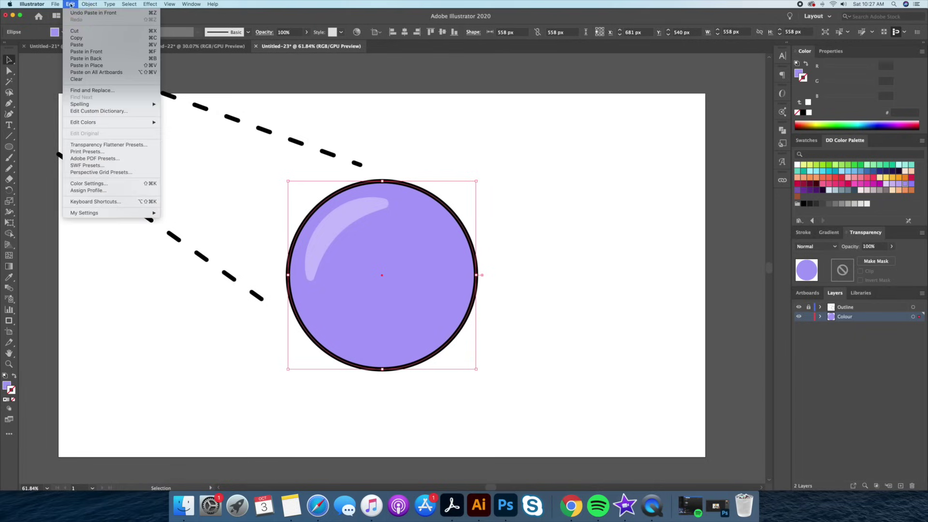
pyautogui.click(83, 36)
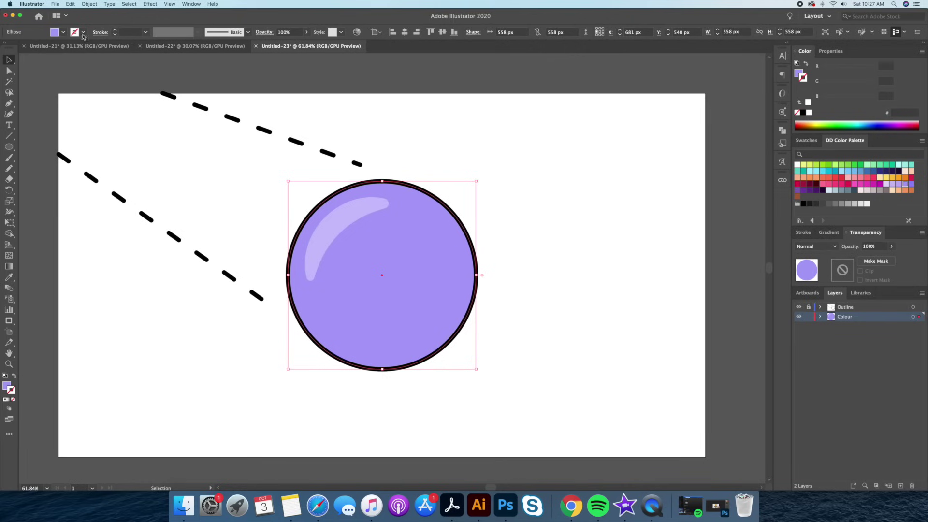
pyautogui.click(71, 5)
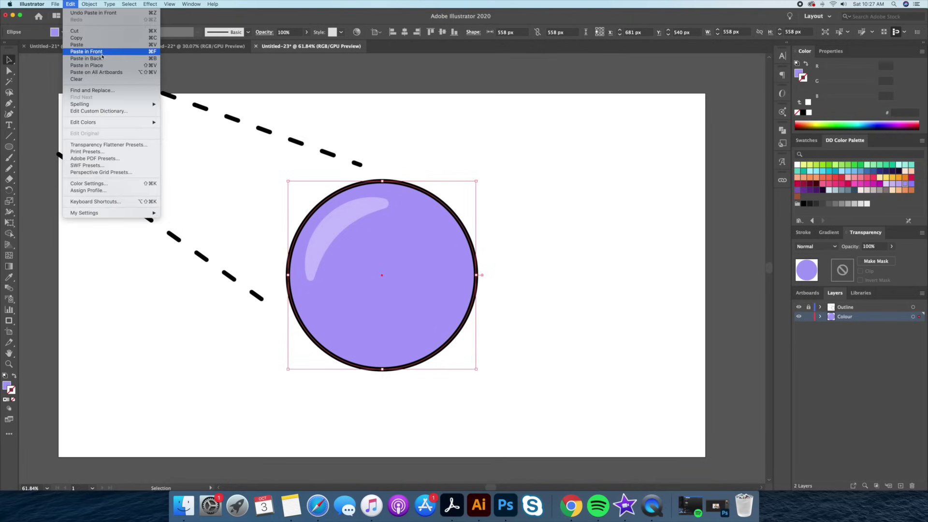
pyautogui.click(103, 59)
pyautogui.moveTo(477, 181); pyautogui.dragTo(429, 160)
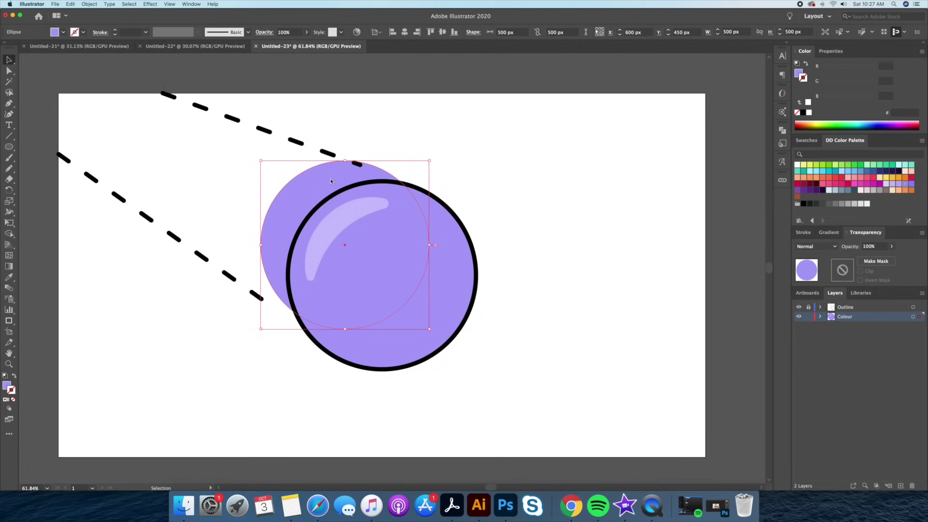
pyautogui.moveTo(326, 176); pyautogui.dragTo(335, 184)
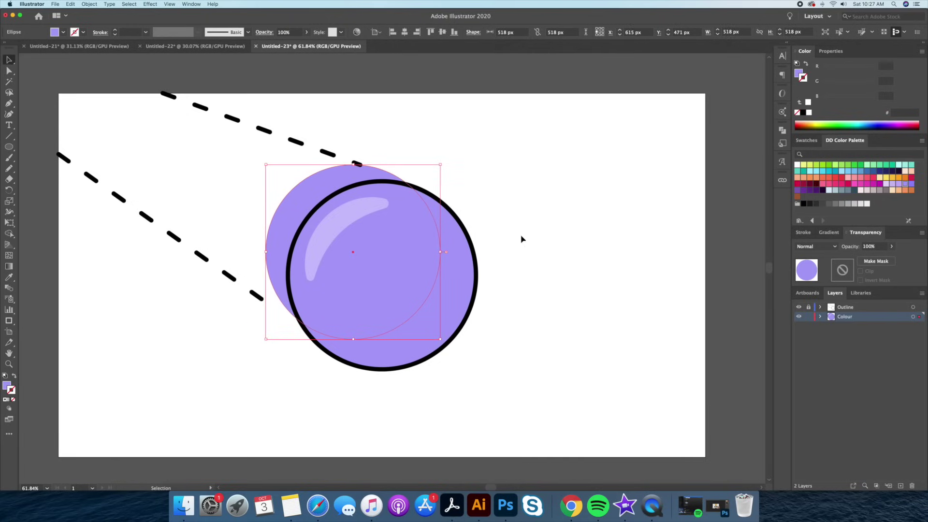
# Use the Shape Builder tool on all shapes to remove the offset circle's area, leaving a crescent along the ball's lower-right edge.
pyautogui.press('super+a')
pyautogui.click(9, 233)
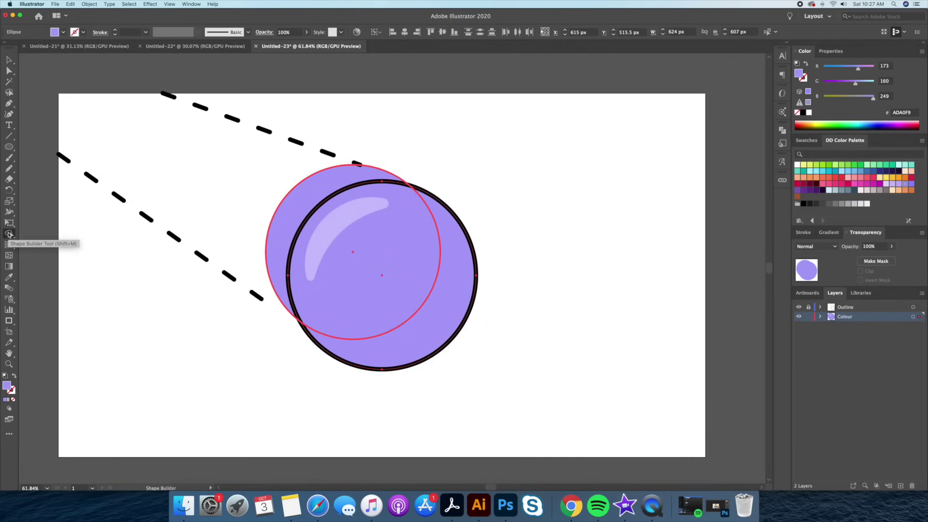
pyautogui.keyDown('alt'); pyautogui.click(298, 199); pyautogui.keyUp('alt')
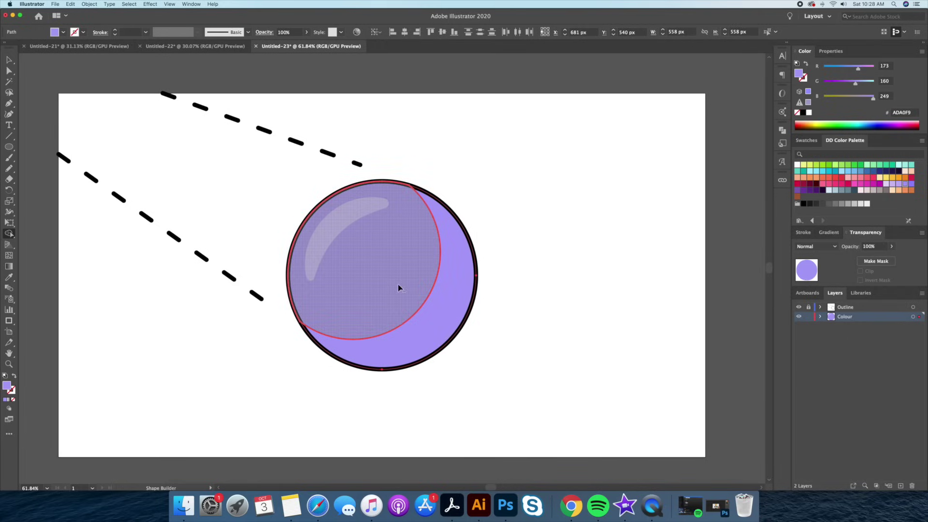
pyautogui.click(377, 273)
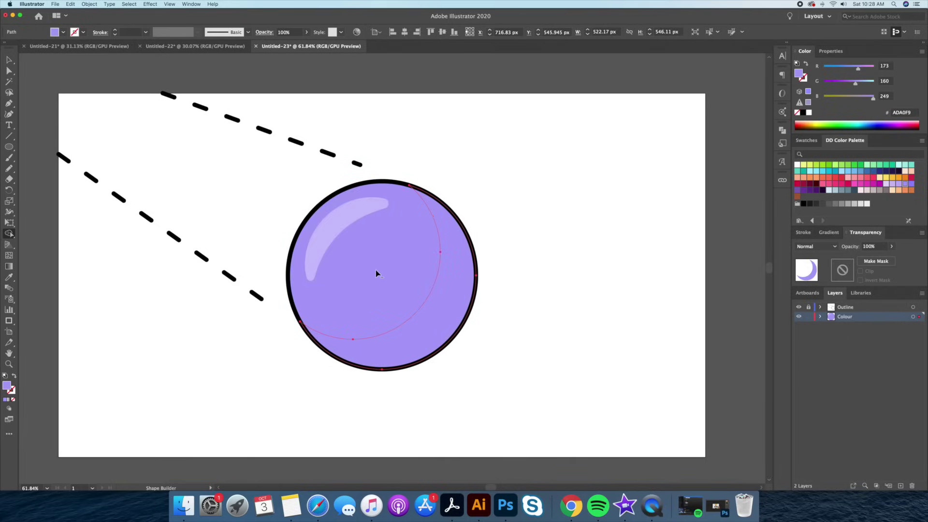
# Move the crescent and the ball circle apart to check they are separate shapes, and undo both moves.
pyautogui.press('v')
pyautogui.click(561, 271)
pyautogui.moveTo(437, 306); pyautogui.dragTo(538, 319)
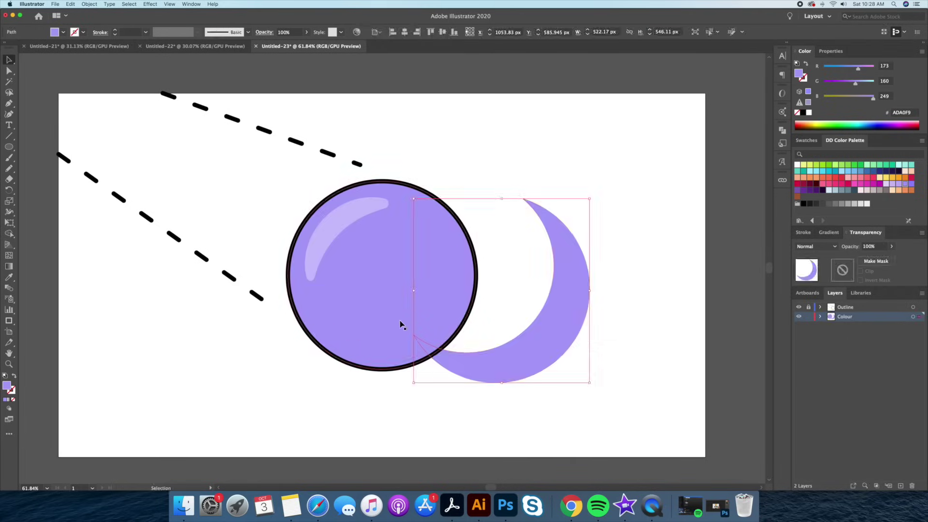
pyautogui.moveTo(400, 321); pyautogui.dragTo(336, 300)
pyautogui.press('super+z')
pyautogui.press('super+z')
pyautogui.press('v')
pyautogui.click(543, 355)
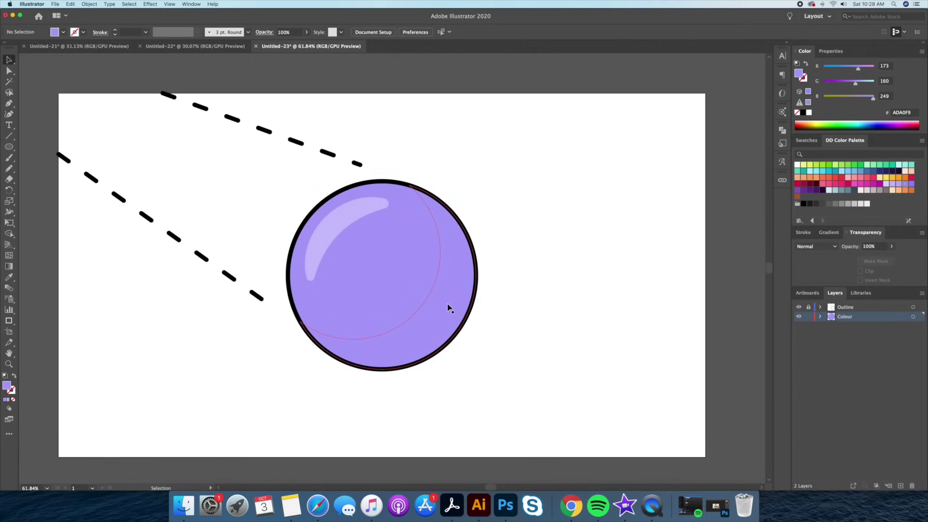
# Fill the crescent with black and set its opacity to 20%.
pyautogui.click(447, 306)
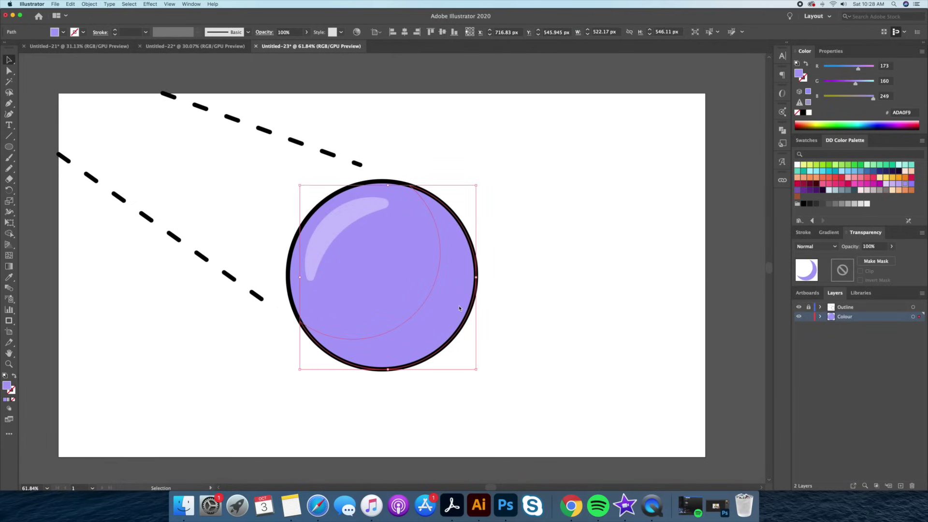
pyautogui.press('super+z')
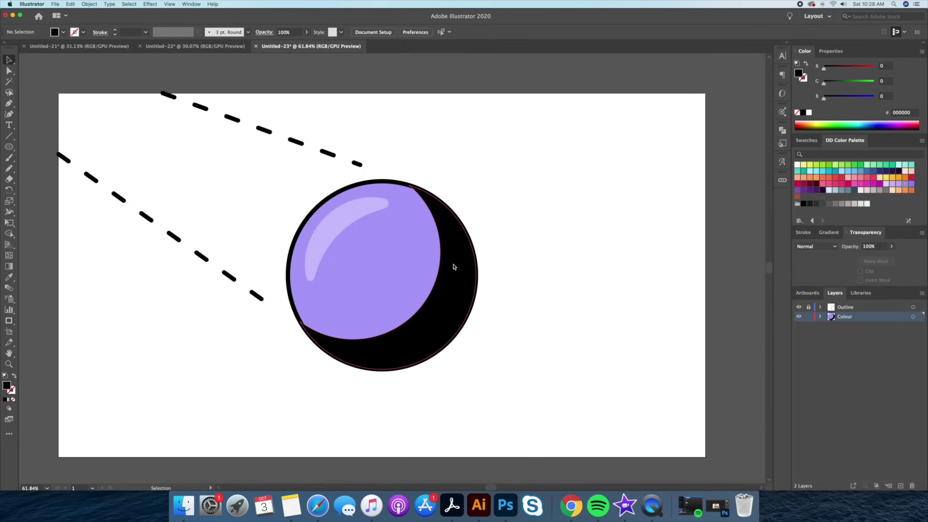
pyautogui.click(453, 267)
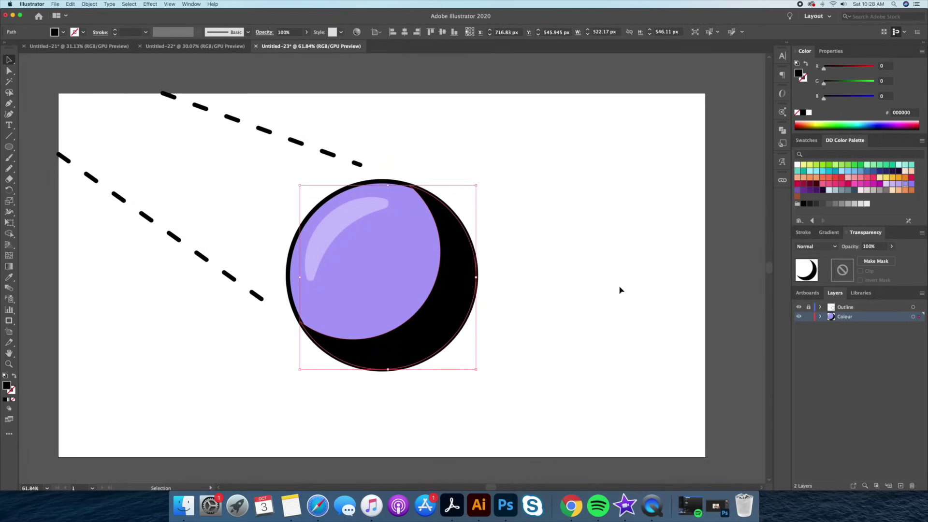
pyautogui.click(885, 248)
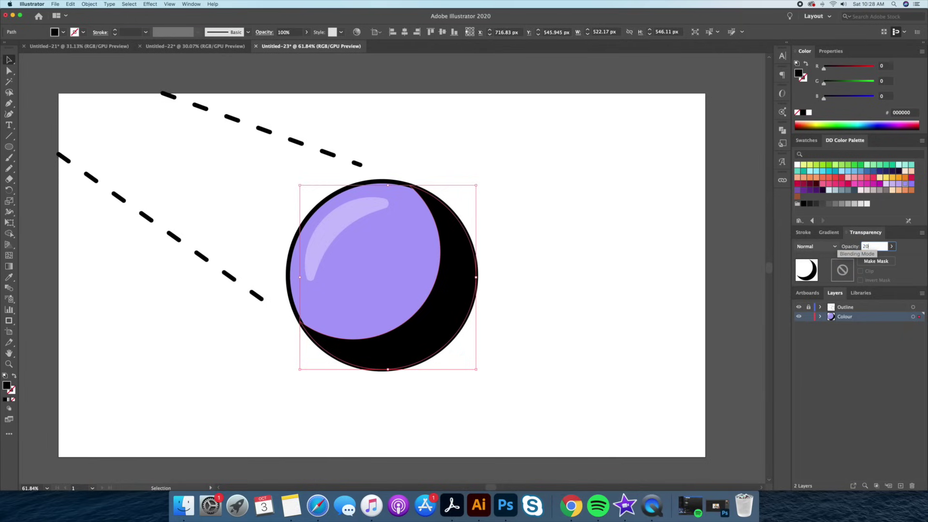
pyautogui.write('20')
pyautogui.press('Return')
pyautogui.click(536, 275)
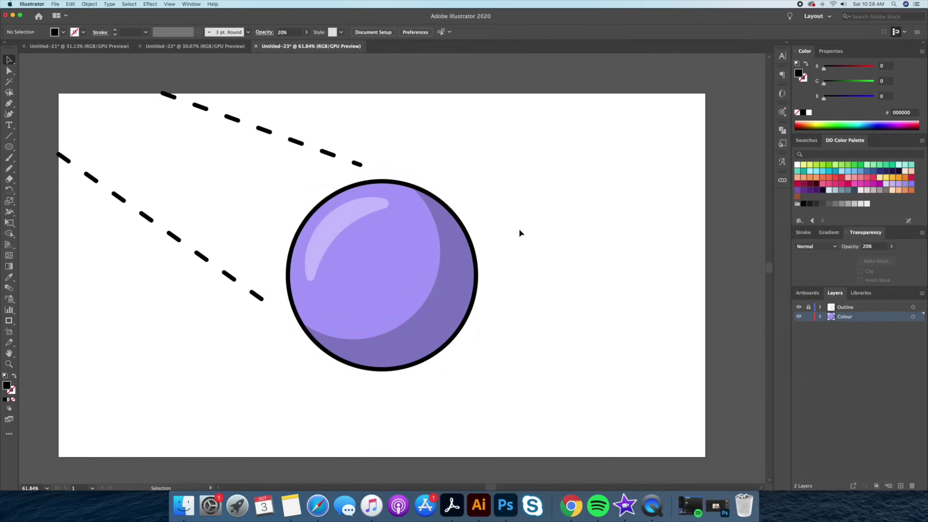
# Recolour the fully opaque crescent with the dark purple swatch 53187A.
pyautogui.scroll(-3, 519, 233)
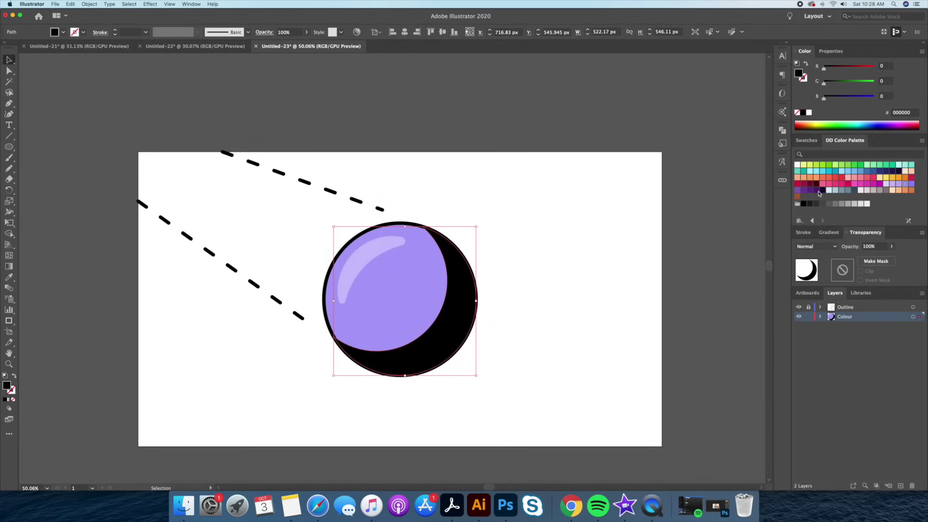
pyautogui.click(816, 191)
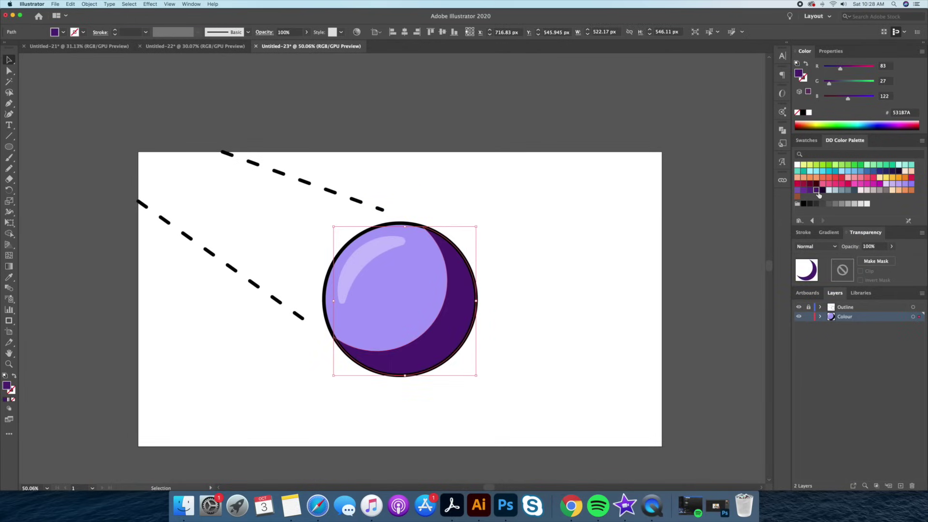
pyautogui.click(555, 282)
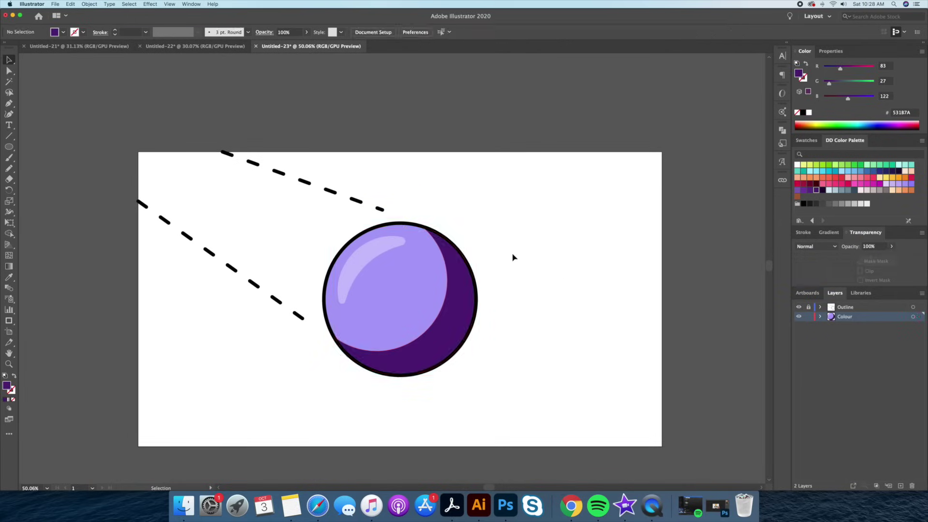
# Lower the purple crescent's opacity, trying 0% and 10% before setting it to 20%.
pyautogui.click(460, 303)
pyautogui.moveTo(875, 247); pyautogui.dragTo(823, 249)
pyautogui.hotkey('shift', 'Down')
pyautogui.hotkey('shift', 'Down')
pyautogui.hotkey('shift', 'Down')
pyautogui.hotkey('shift', 'Down')
pyautogui.write('0')
pyautogui.press('Return')
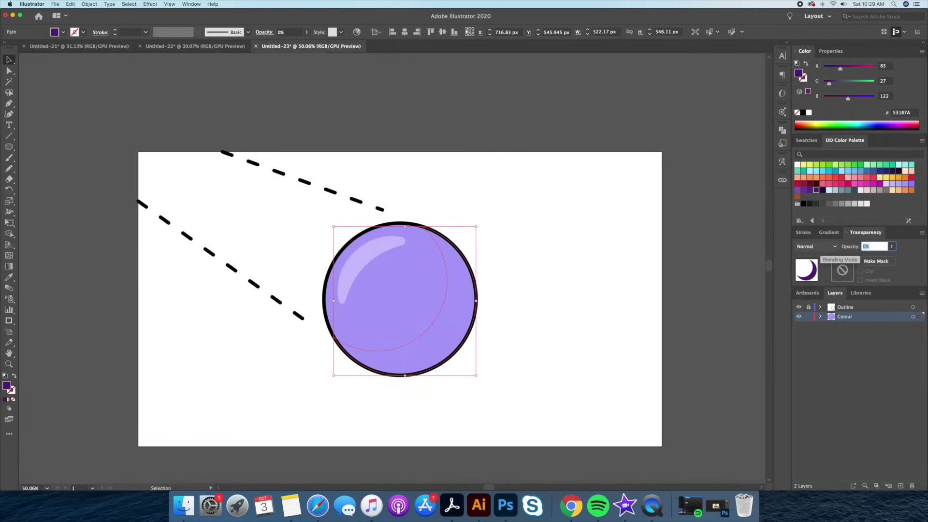
pyautogui.write('10')
pyautogui.press('Return')
pyautogui.write('20')
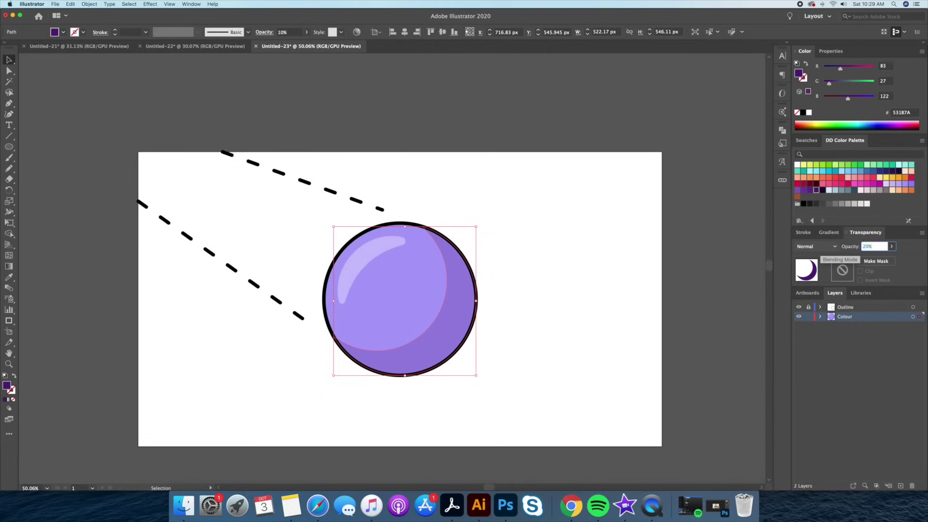
pyautogui.click(520, 257)
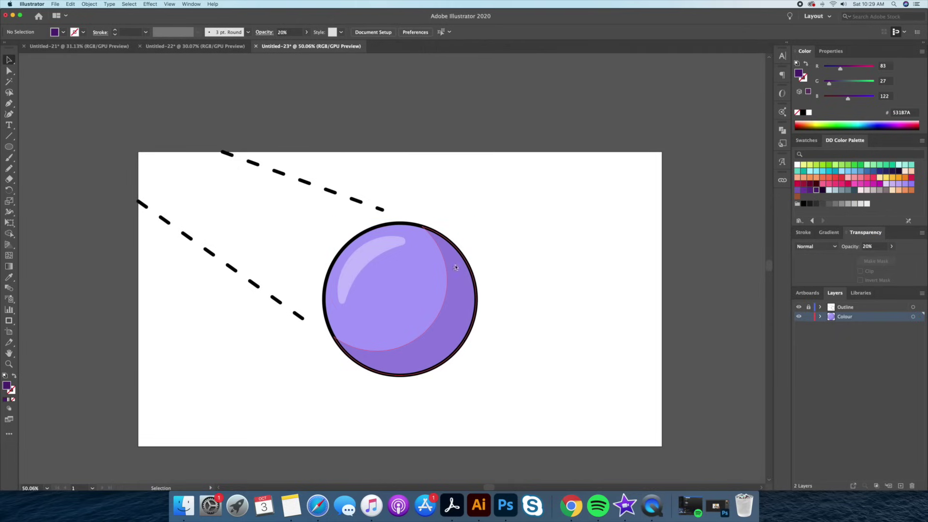
# Draw a flat ellipse about 536 × 74 px across the ball's base and fill it with very dark purple 240038.
pyautogui.moveTo(323, 336)
pyautogui.mouseDown()
pyautogui.moveTo(488, 357)
pyautogui.moveTo(469, 356)
pyautogui.mouseUp()
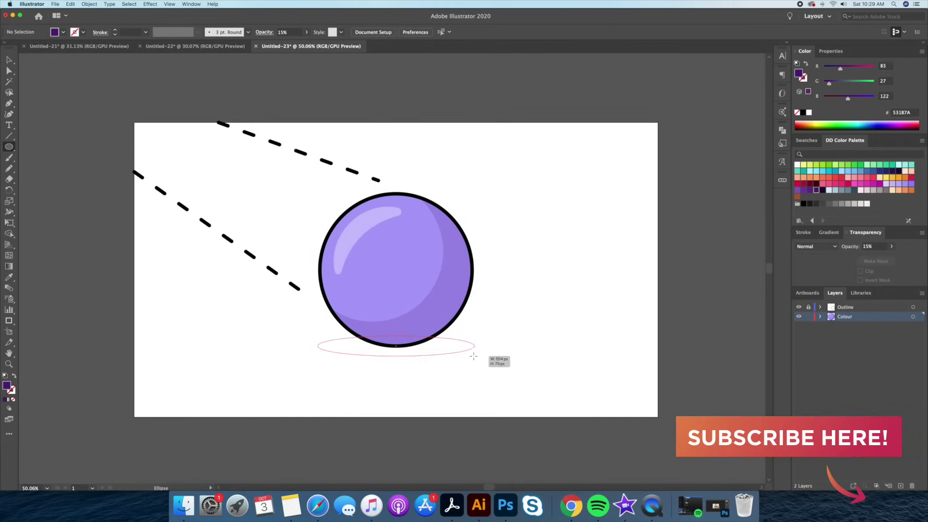
pyautogui.click(822, 190)
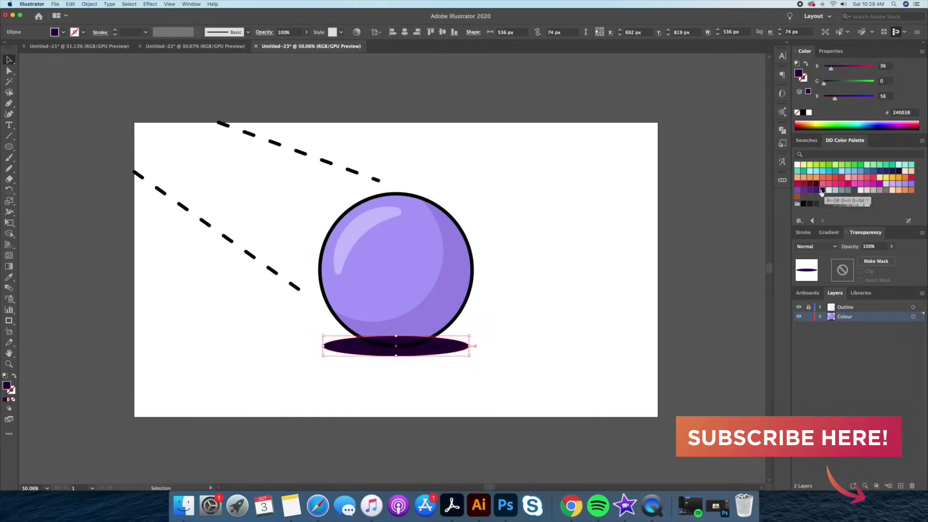
# Send the ellipse behind the ball and shift it horizontally to the right, to about X 794 px.
pyautogui.rightClick(450, 349)
pyautogui.moveTo(490, 458)
pyautogui.click(544, 472)
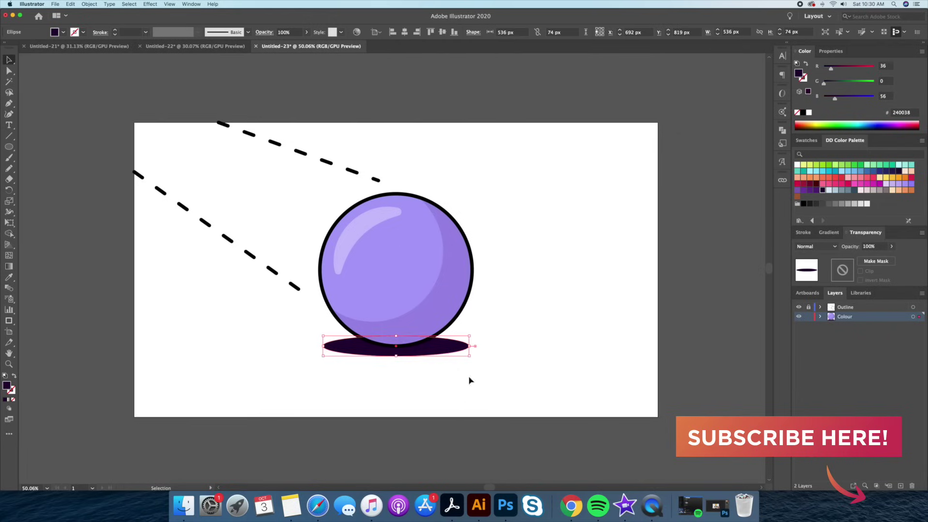
pyautogui.moveTo(447, 352); pyautogui.dragTo(473, 356)
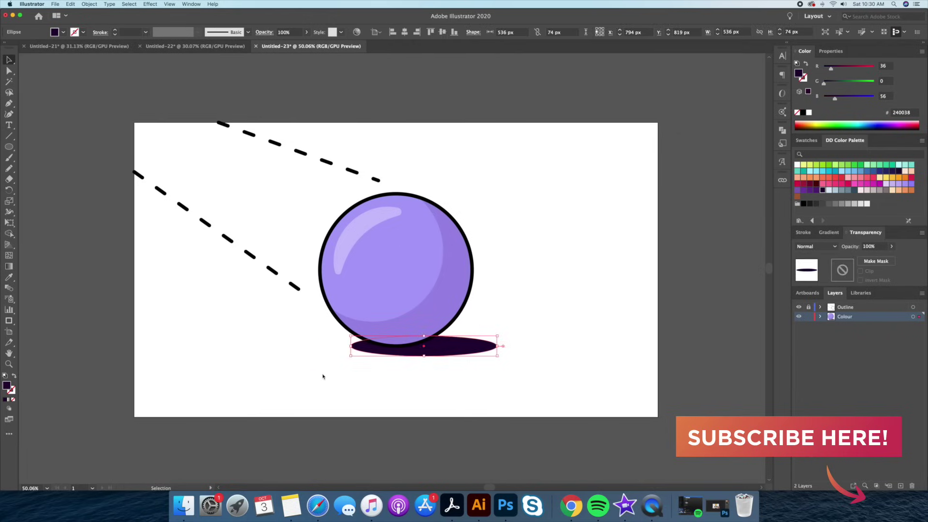
# Reduce the ground shadow ellipse's opacity, trying 10% before setting it to 15%.
pyautogui.click(293, 379)
pyautogui.click(453, 352)
pyautogui.moveTo(881, 247); pyautogui.dragTo(819, 248)
pyautogui.write('10')
pyautogui.press('Return')
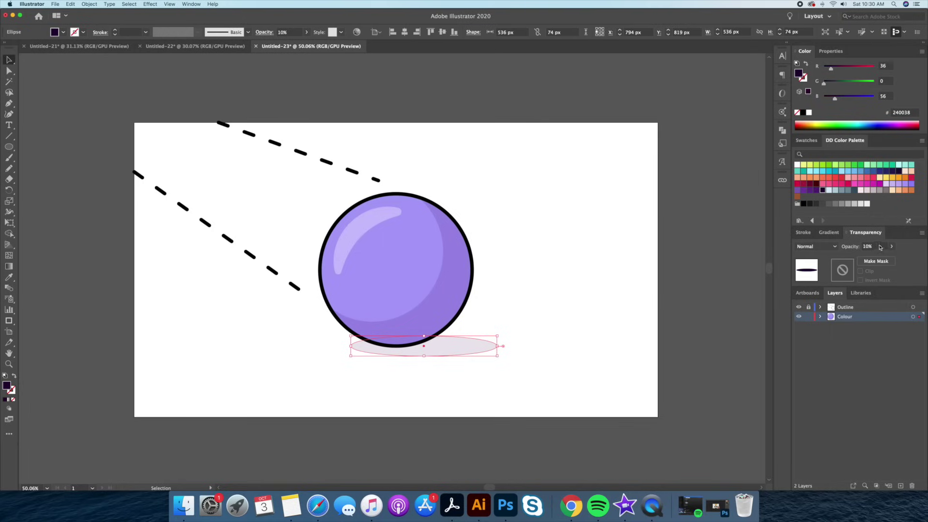
pyautogui.moveTo(880, 247); pyautogui.dragTo(842, 247)
pyautogui.write('15')
pyautogui.press('Return')
pyautogui.click(613, 311)
pyautogui.scroll(3, 599, 322)
pyautogui.scroll(-1, 594, 325)
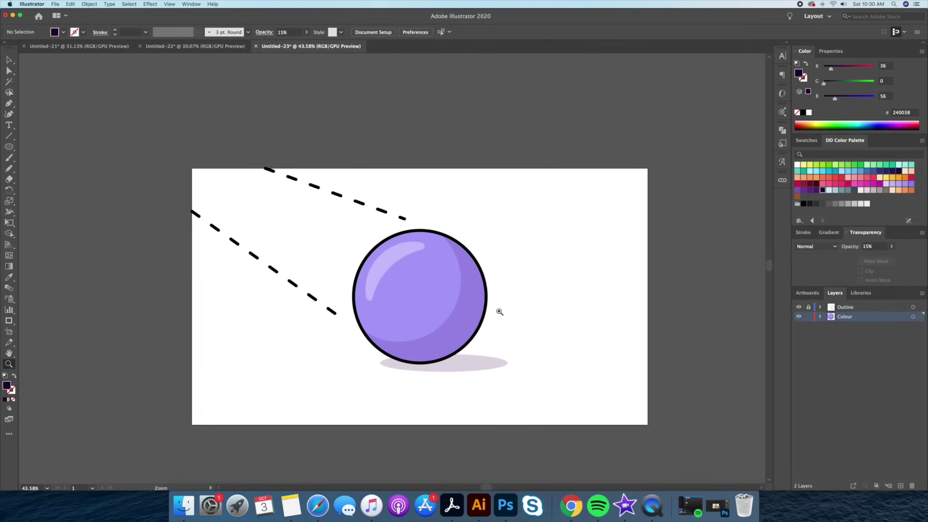
# Remove the dashed lines and move the complete ball with its shadow to the left half of the artboard.
pyautogui.press('super+a')
pyautogui.moveTo(415, 320); pyautogui.dragTo(315, 323)
pyautogui.click(514, 325)
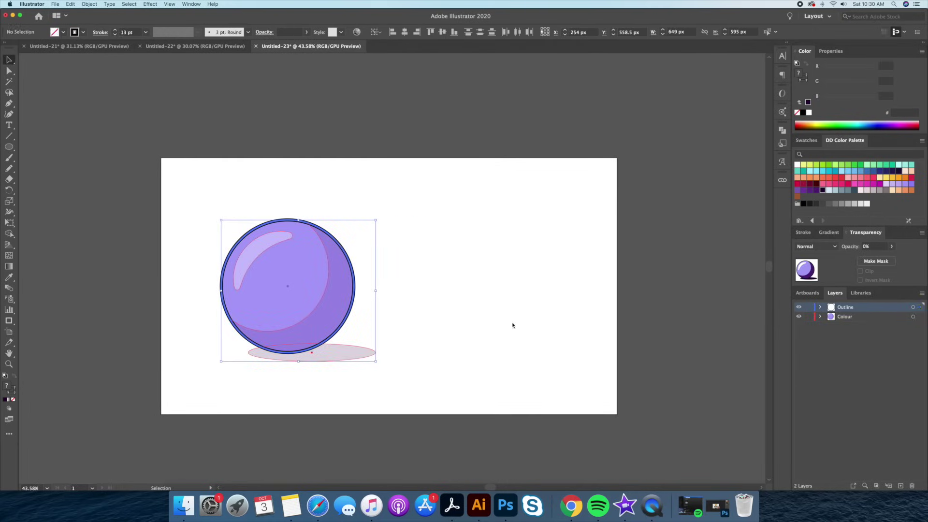
pyautogui.moveTo(514, 326); pyautogui.dragTo(444, 331)
pyautogui.moveTo(354, 272); pyautogui.dragTo(401, 262)
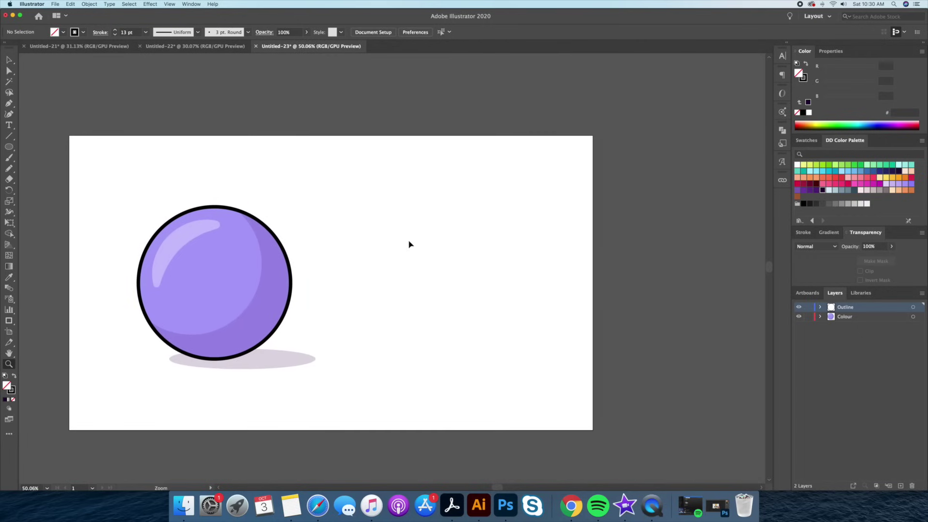
# Place a duplicate of the complete ball and its shadow on the right half of the artboard.
pyautogui.press('v')
pyautogui.press('super+z')
pyautogui.moveTo(203, 291); pyautogui.dragTo(427, 307)
pyautogui.click(369, 424)
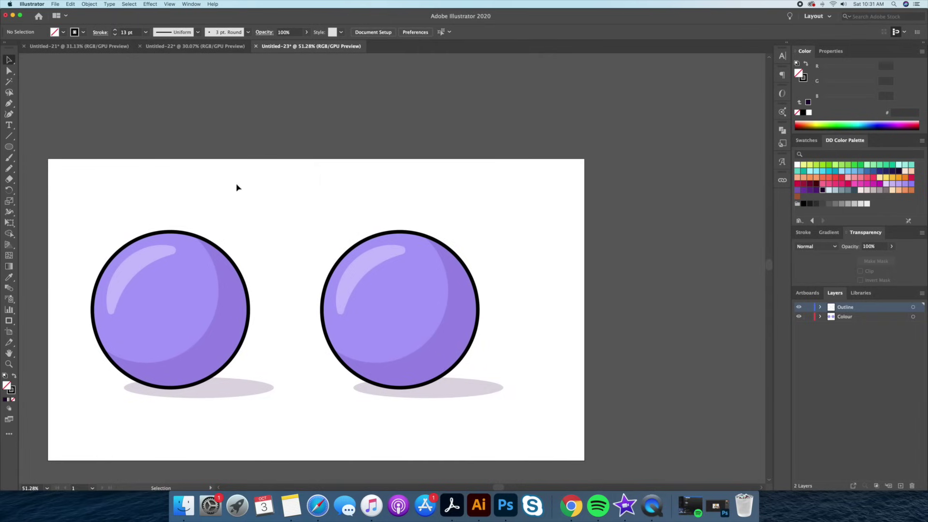
# Draw a slanted Pen line above the second ball and add a mirrored copy on the ball's other side.
pyautogui.press('p')
pyautogui.click(373, 159)
pyautogui.click(332, 232)
pyautogui.press('v')
pyautogui.rightClick(447, 201)
pyautogui.moveTo(353, 194)
pyautogui.mouseDown()
pyautogui.moveTo(449, 193)
pyautogui.moveTo(445, 199)
pyautogui.mouseUp()
pyautogui.moveTo(491, 310)
pyautogui.click(537, 340)
# Group the two slanted lines above the second ball and give them a dashed stroke.
pyautogui.keyDown('shift'); pyautogui.click(353, 195); pyautogui.keyUp('shift')
pyautogui.press('super+g')
pyautogui.click(395, 184)
pyautogui.click(444, 188)
pyautogui.click(803, 232)
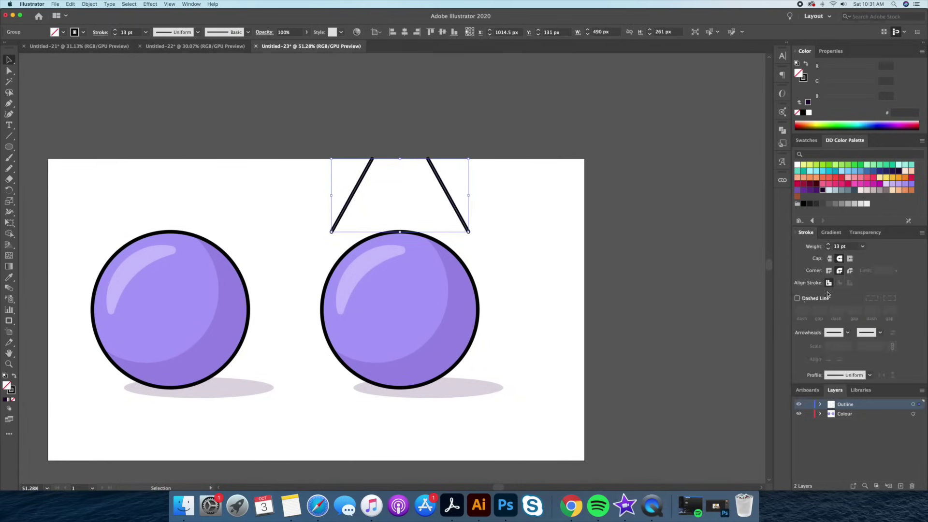
pyautogui.click(799, 298)
pyautogui.click(571, 232)
pyautogui.click(461, 174)
pyautogui.click(379, 108)
# Draw a short vertical Pen line between the dashed lines and turn off its dashes.
pyautogui.press('p')
pyautogui.click(417, 157)
pyautogui.click(417, 200)
pyautogui.press('v')
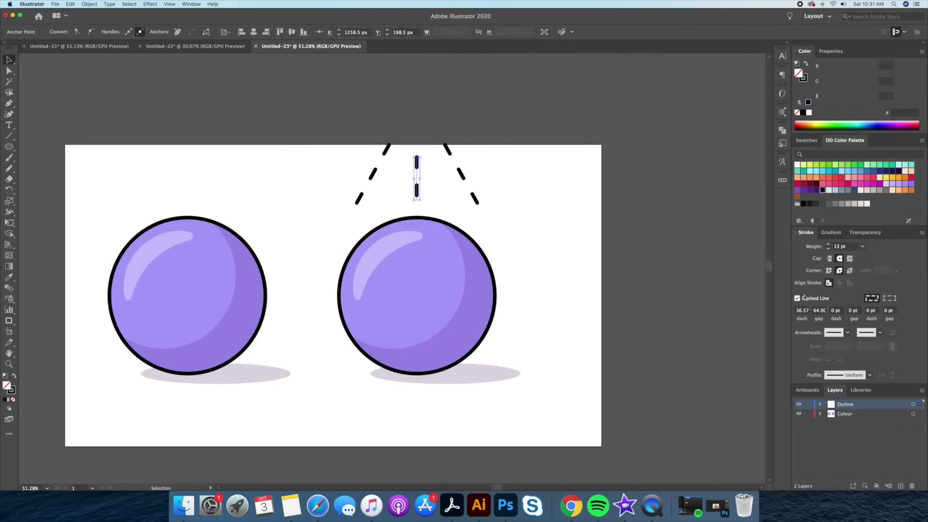
pyautogui.click(799, 298)
# Add a triangular arrowhead to the vertical line, swap it to the lower end and reduce its scale.
pyautogui.click(838, 332)
pyautogui.click(814, 433)
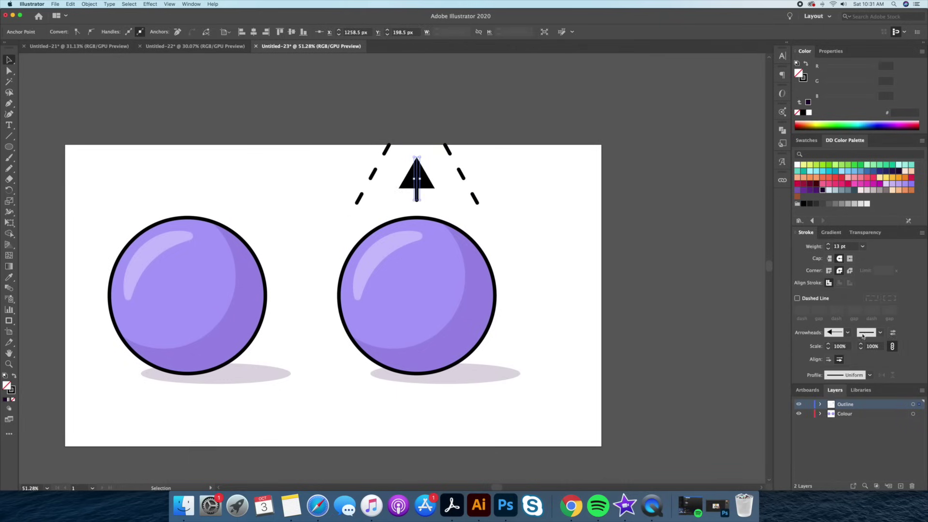
pyautogui.click(893, 333)
pyautogui.click(871, 346)
pyautogui.hotkey('shift', 'Down')
pyautogui.hotkey('shift', 'Down')
pyautogui.hotkey('shift', 'Down')
pyautogui.hotkey('shift', 'Down')
pyautogui.hotkey('shift', 'Down')
pyautogui.click(525, 214)
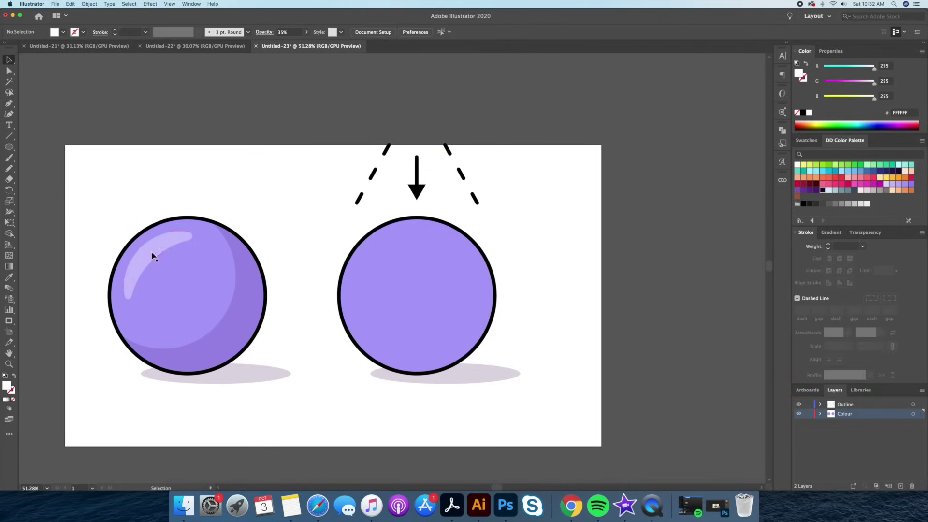
# Draw a white ellipse about 204 × 58 px centred just inside the top of the second ball.
pyautogui.press('l')
pyautogui.moveTo(418, 233)
pyautogui.mouseDown()
pyautogui.moveTo(457, 240)
pyautogui.moveTo(446, 241)
pyautogui.moveTo(438, 222)
pyautogui.moveTo(476, 223)
pyautogui.mouseUp()
pyautogui.press('v')
pyautogui.press('z')
pyautogui.press('v')
pyautogui.moveTo(405, 233); pyautogui.dragTo(405, 228)
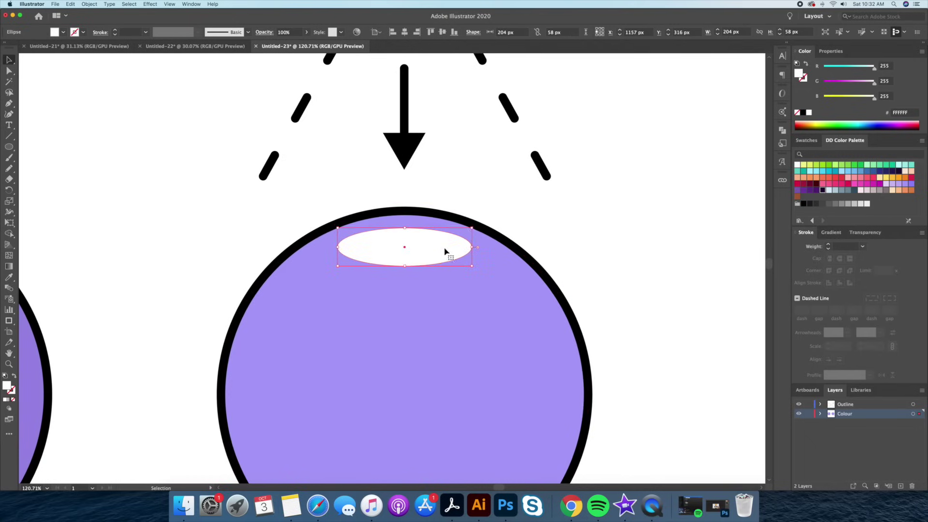
# Set the white ellipse's opacity to 35%, matching the highlight on the first ball.
pyautogui.click(551, 232)
pyautogui.press('z')
pyautogui.moveTo(552, 232); pyautogui.dragTo(472, 212)
pyautogui.press('v')
pyautogui.click(440, 228)
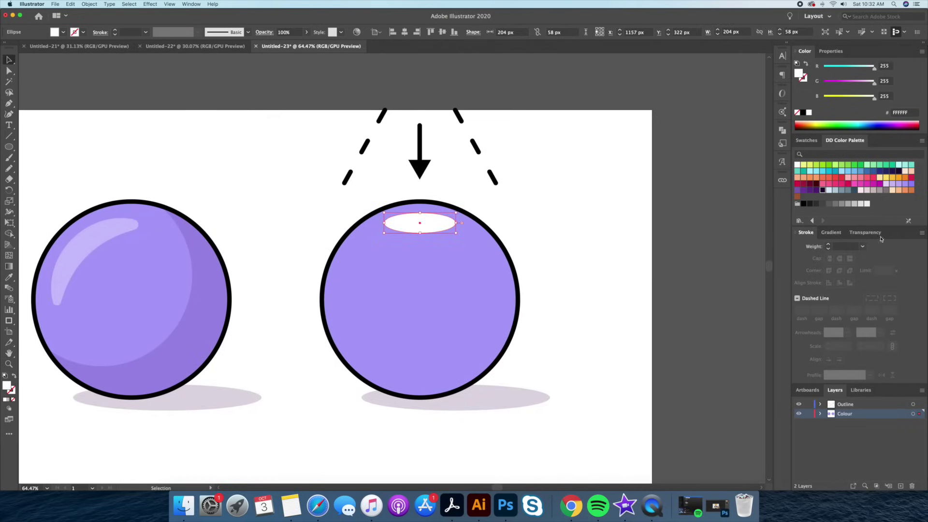
pyautogui.click(871, 234)
pyautogui.click(83, 246)
pyautogui.click(426, 225)
pyautogui.click(857, 249)
pyautogui.write('40')
pyautogui.press('Return')
pyautogui.click(617, 247)
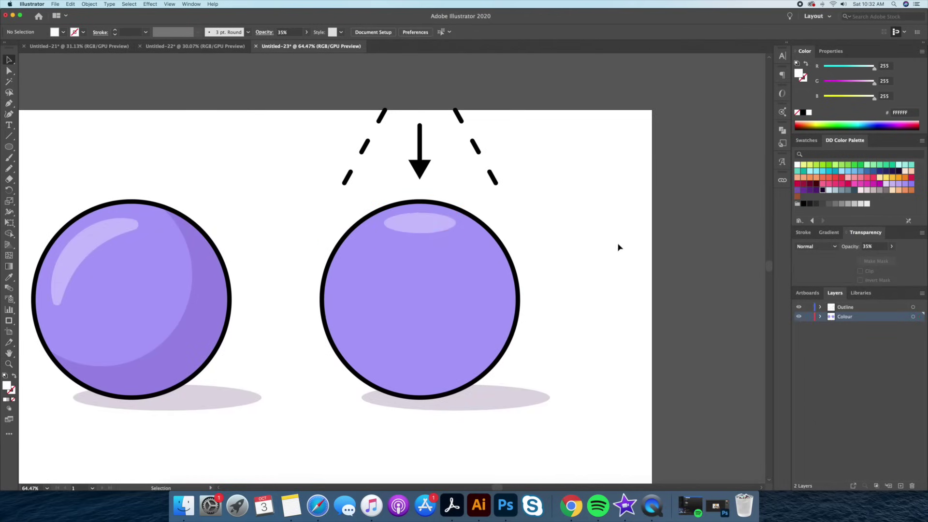
# Copy the second ball's purple circle and paste two duplicates in front of it.
pyautogui.press('z')
pyautogui.moveTo(617, 247); pyautogui.dragTo(571, 252)
pyautogui.press('v')
pyautogui.moveTo(467, 290)
pyautogui.mouseDown()
pyautogui.moveTo(558, 261)
pyautogui.moveTo(465, 287)
pyautogui.mouseUp()
pyautogui.click(70, 4)
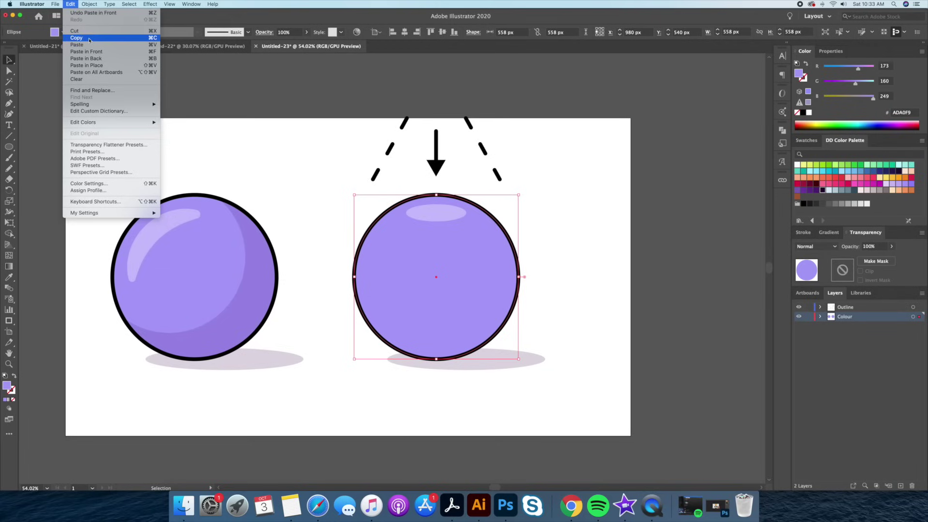
pyautogui.click(547, 236)
# Move the stacked circles apart to check the duplicates, and undo those moves.
pyautogui.moveTo(469, 258); pyautogui.dragTo(329, 212)
pyautogui.moveTo(449, 264); pyautogui.dragTo(558, 215)
pyautogui.moveTo(406, 242); pyautogui.dragTo(368, 313)
pyautogui.press('super+z')
pyautogui.press('super+z')
pyautogui.press('super+z')
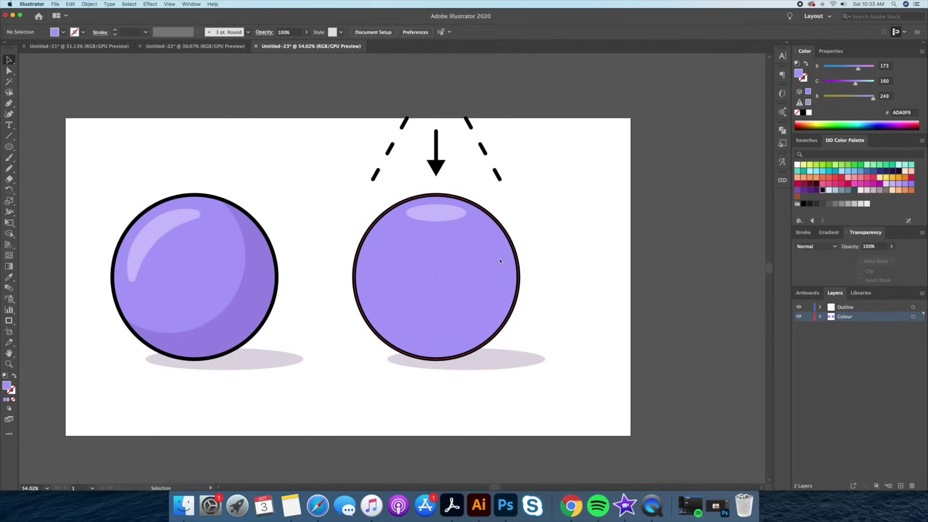
# Move the topmost circle copy straight up from the second ball to about Y 419 px.
pyautogui.click(499, 261)
pyautogui.hotkey('shift', 'Up')
pyautogui.hotkey('shift', 'Up')
pyautogui.hotkey('shift', 'Up')
pyautogui.hotkey('shift', 'Up')
pyautogui.hotkey('shift', 'Up')
pyautogui.hotkey('shift', 'Up')
pyautogui.hotkey('shift', 'Up')
pyautogui.hotkey('shift', 'Up')
pyautogui.hotkey('shift', 'Up')
pyautogui.hotkey('shift', 'Up')
pyautogui.hotkey('shift', 'Up')
pyautogui.hotkey('shift', 'Up')
pyautogui.hotkey('shift', 'Up')
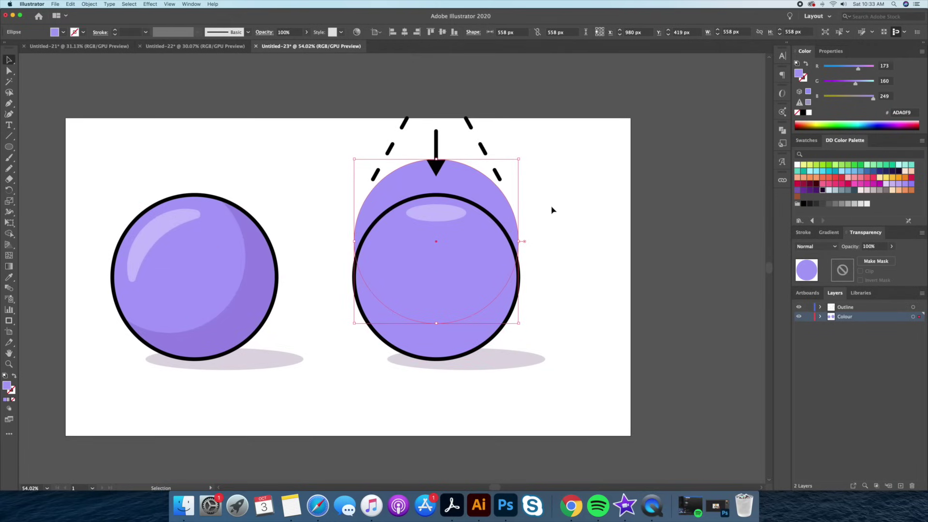
# Subtract the raised circle from the second ball's circle copy with Shape Builder, leaving a crescent along the ball's lower edge.
pyautogui.keyDown('shift'); pyautogui.click(458, 334); pyautogui.keyUp('shift')
pyautogui.hotkey('shift', 'm')
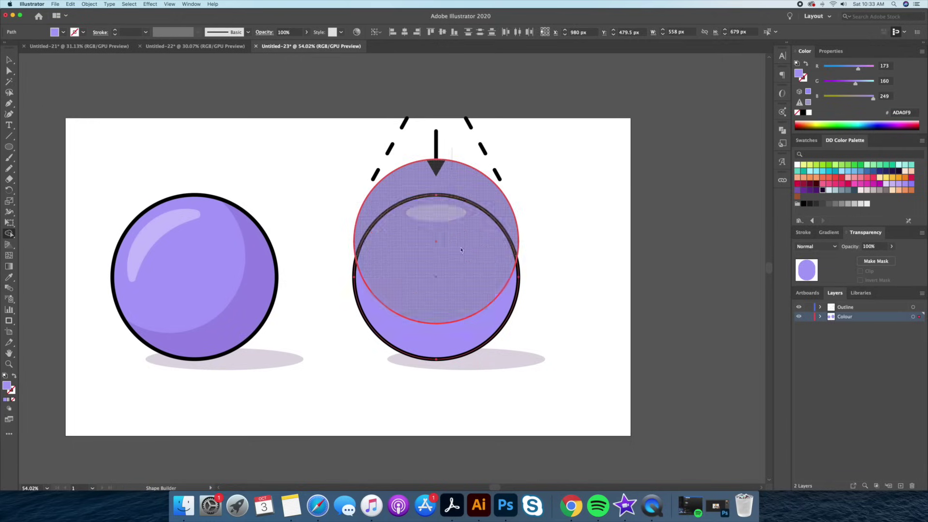
pyautogui.moveTo(461, 250); pyautogui.dragTo(462, 261)
# Move the ball's base circle and the crescent apart to check the cut pieces, and undo those moves.
pyautogui.press('v')
pyautogui.moveTo(461, 277); pyautogui.dragTo(371, 252)
pyautogui.moveTo(420, 338); pyautogui.dragTo(498, 350)
pyautogui.press('super+z')
pyautogui.press('super+z')
# Fill the second ball's crescent with dark purple #240038 and set its opacity to 10%.
pyautogui.click(459, 335)
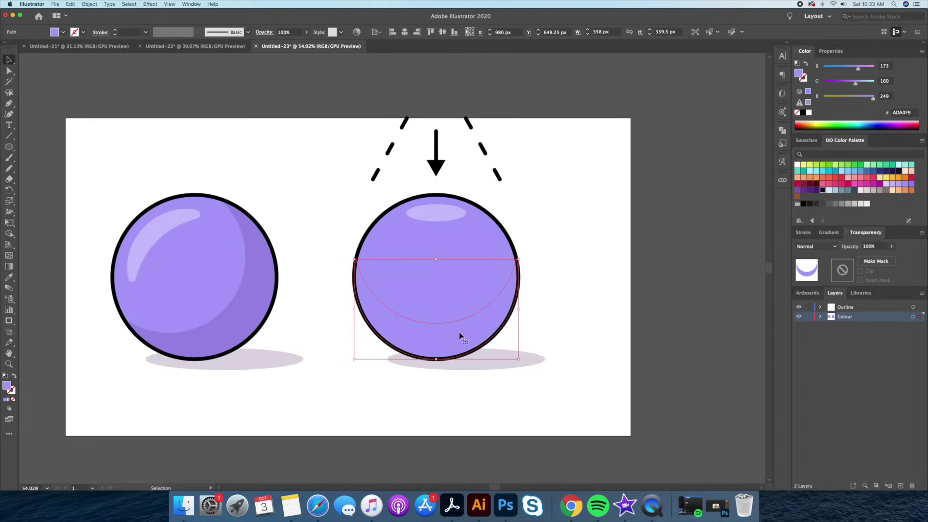
pyautogui.click(823, 191)
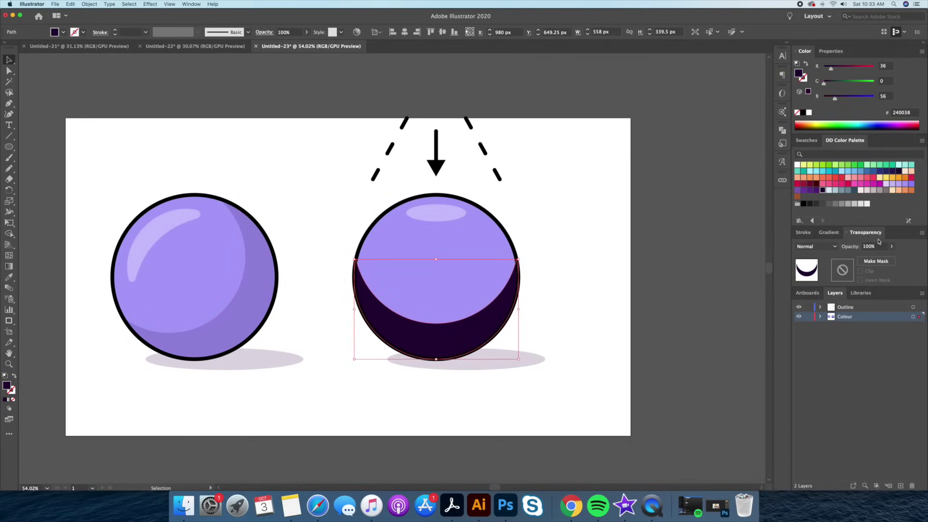
pyautogui.moveTo(878, 246); pyautogui.dragTo(767, 243)
pyautogui.write('20')
pyautogui.press('Return')
pyautogui.scroll(2, 573, 194)
pyautogui.scroll(-4, 574, 193)
pyautogui.moveTo(876, 247); pyautogui.dragTo(822, 246)
pyautogui.write('10')
pyautogui.press('Return')
# Move the second ball's ground shadow ellipse sideways to centre it directly beneath the ball.
pyautogui.click(592, 238)
pyautogui.click(311, 311)
pyautogui.click(609, 194)
pyautogui.moveTo(610, 195); pyautogui.dragTo(564, 203)
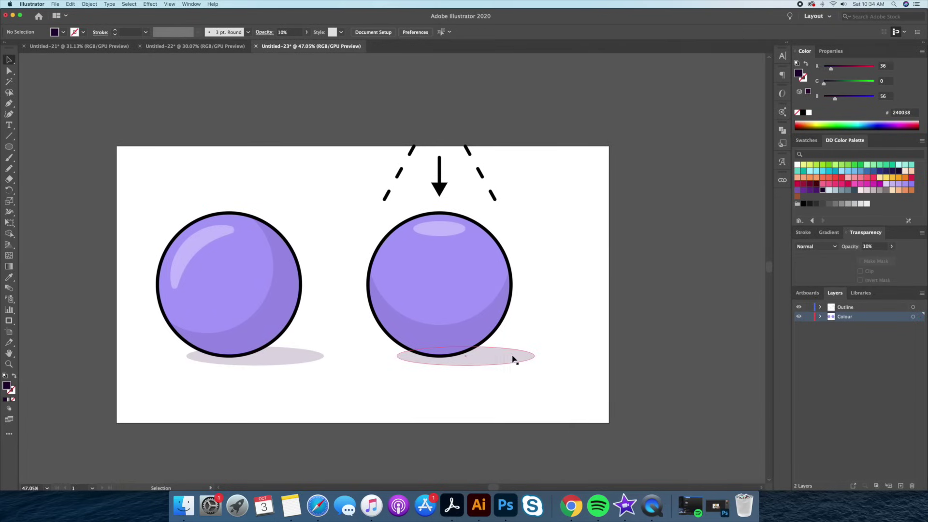
pyautogui.moveTo(517, 357); pyautogui.dragTo(490, 363)
pyautogui.click(561, 347)
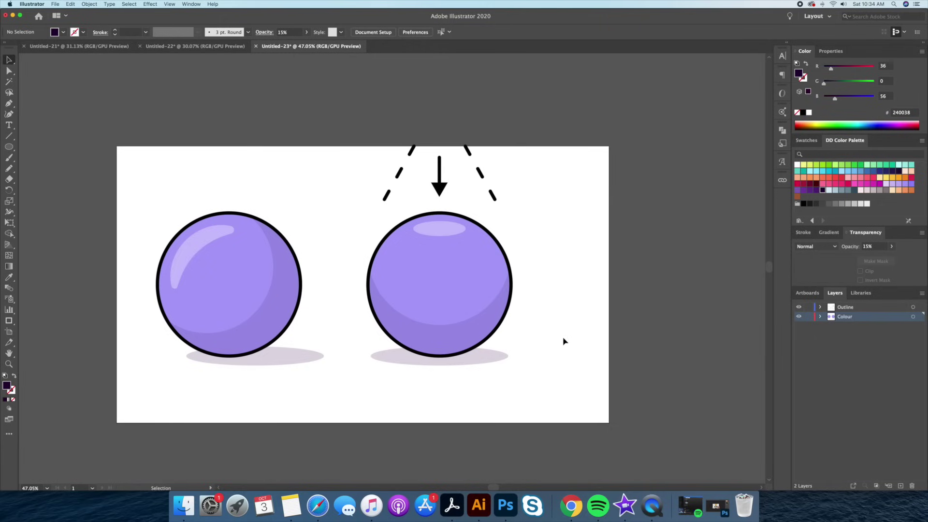
# Delete the light arrow and the dashed lines above the second ball.
pyautogui.press('z')
pyautogui.moveTo(562, 340)
pyautogui.mouseDown()
pyautogui.moveTo(549, 338)
pyautogui.moveTo(550, 318)
pyautogui.moveTo(551, 335)
pyautogui.mouseUp()
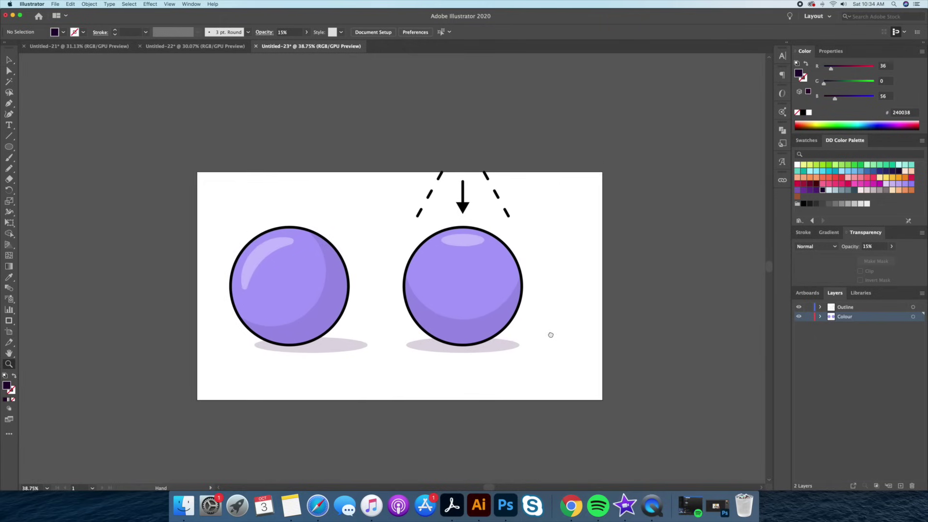
pyautogui.press('v')
pyautogui.moveTo(556, 160); pyautogui.dragTo(414, 195)
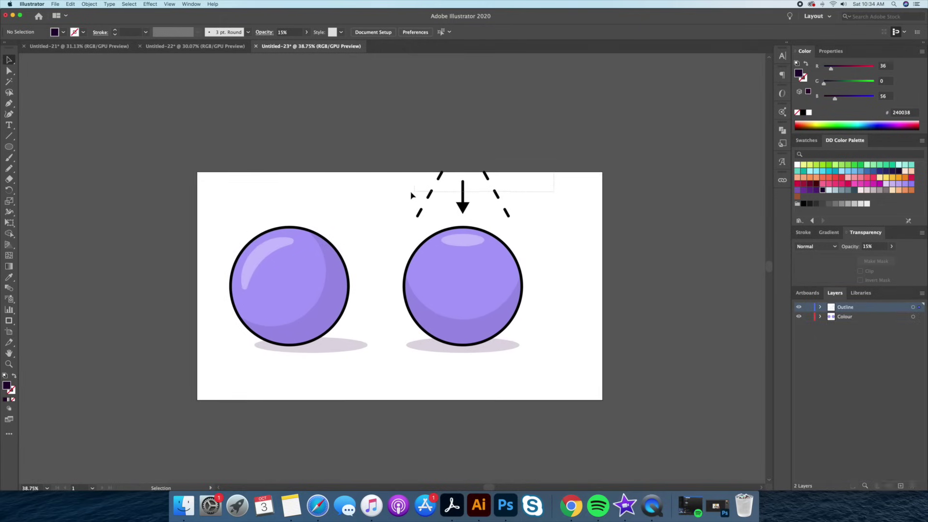
pyautogui.press('Delete')
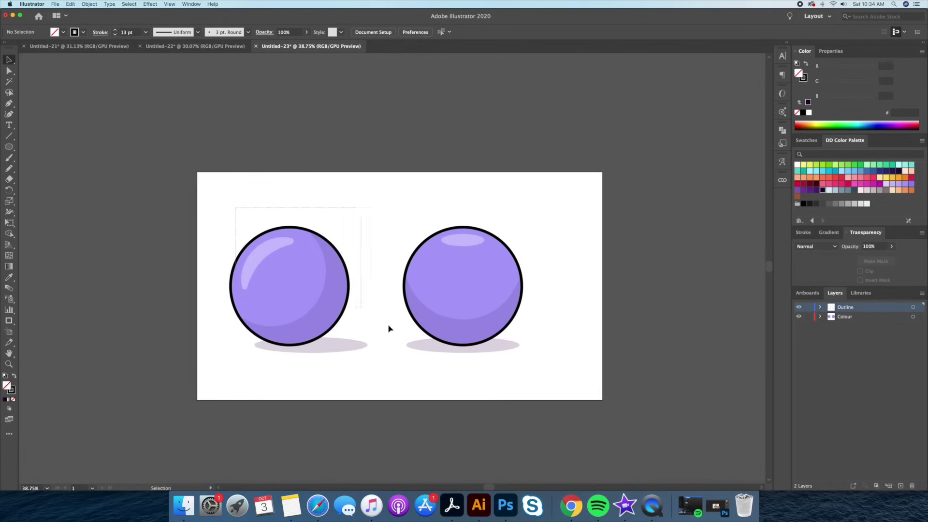
# Centre both balls with their shadows together horizontally on the artboard.
pyautogui.moveTo(227, 207); pyautogui.dragTo(526, 375)
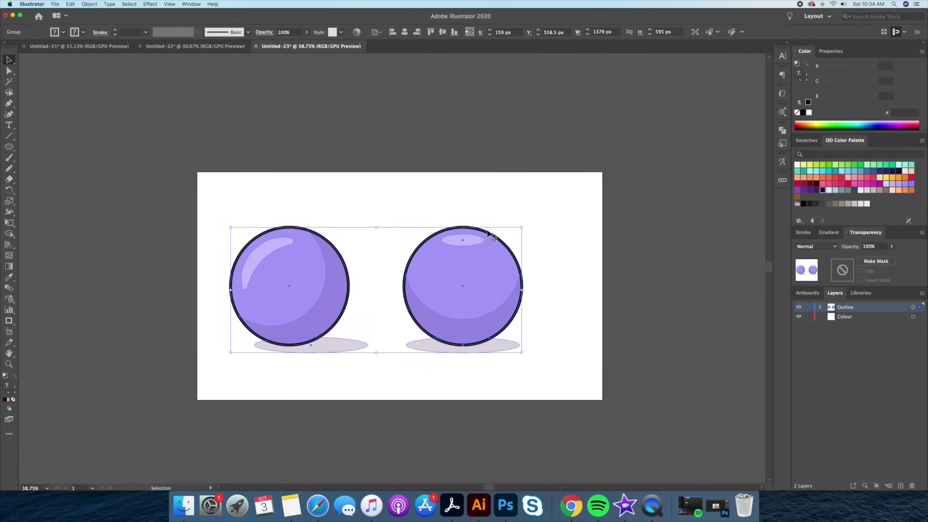
pyautogui.click(405, 31)
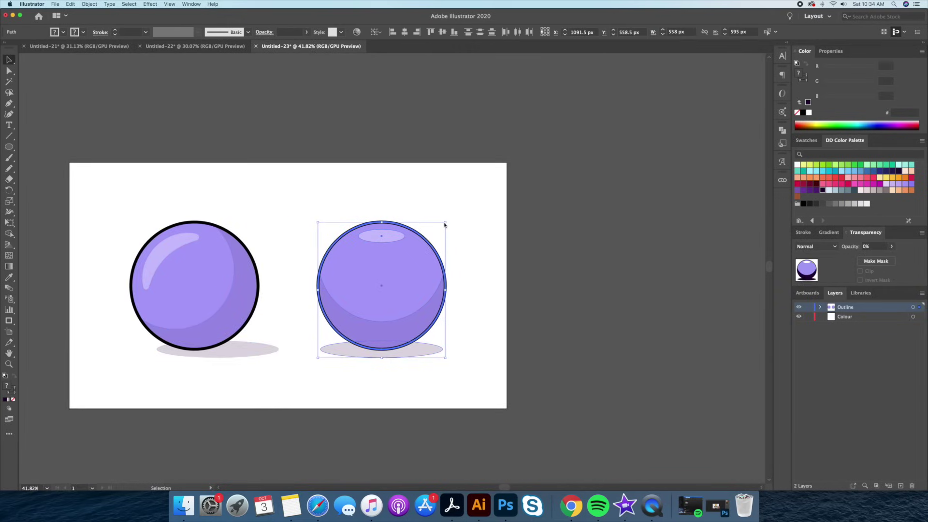
# Scale the second ball down to a small size to examine its outline thickness, and undo the scaling.
pyautogui.moveTo(446, 223); pyautogui.dragTo(485, 257)
pyautogui.click(445, 311)
pyautogui.press('z')
pyautogui.press('v')
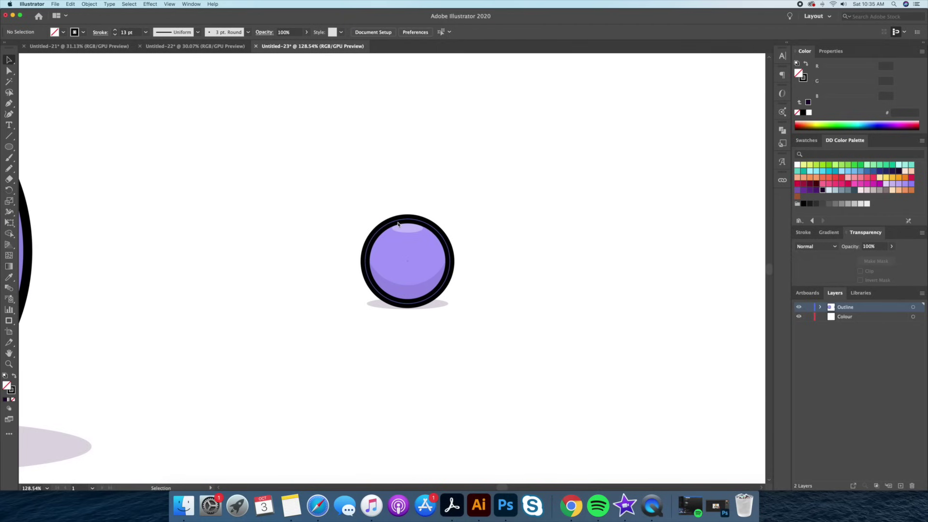
pyautogui.press('super+z')
pyautogui.press('super+0')
pyautogui.click(325, 388)
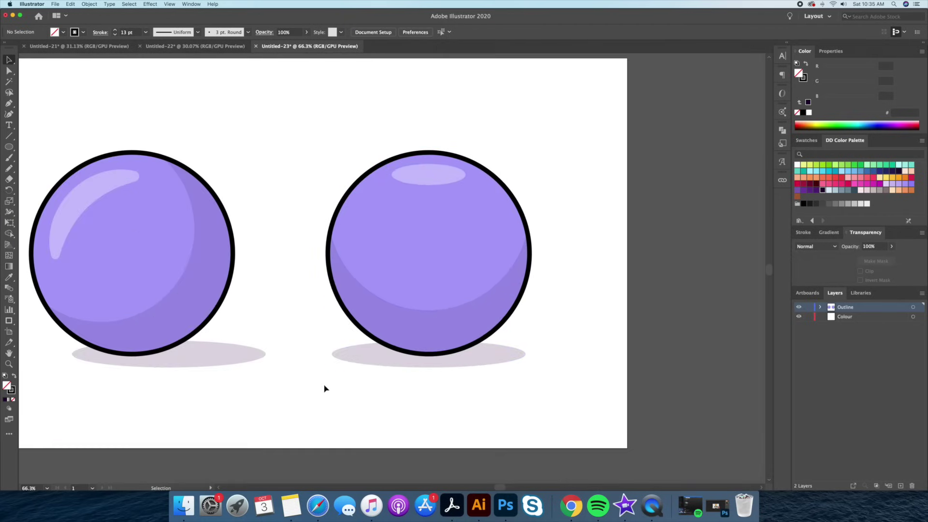
# Turn on Scale Strokes & Effects in the General preferences and apply the change.
pyautogui.click(26, 5)
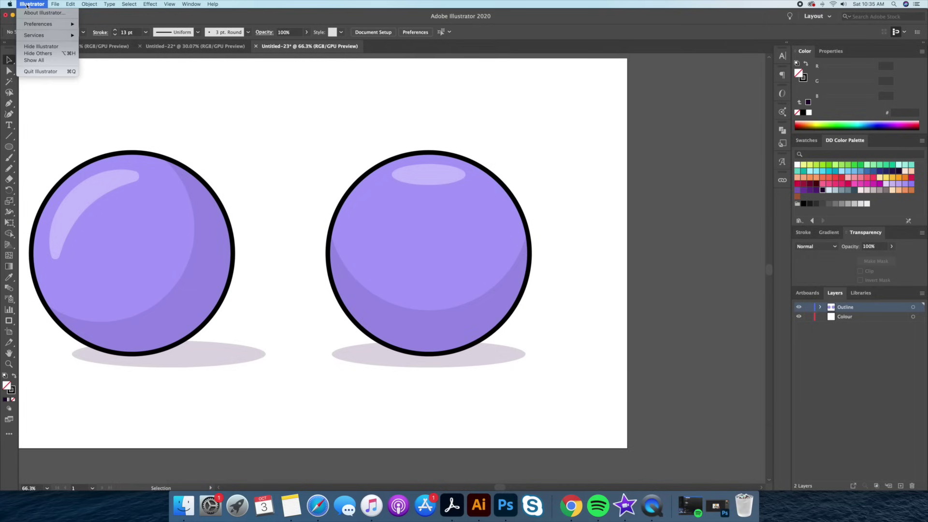
pyautogui.moveTo(70, 24)
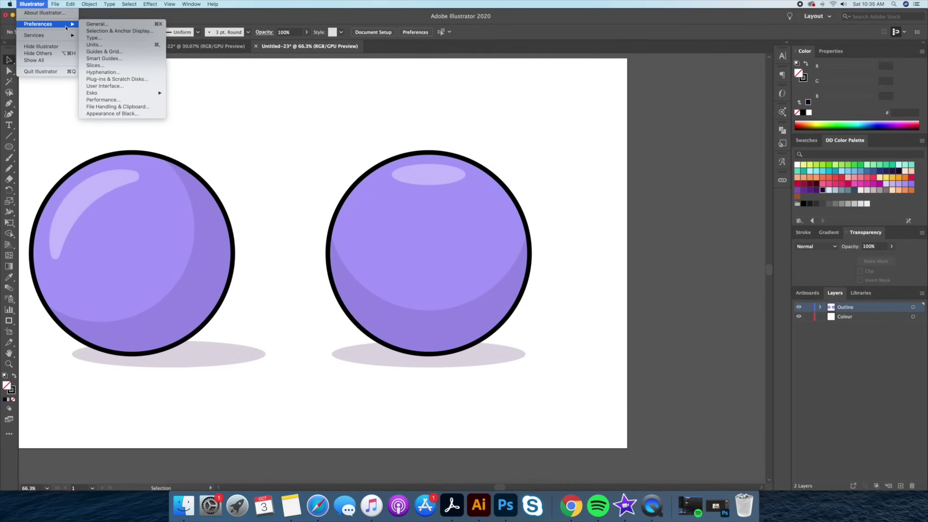
pyautogui.click(119, 25)
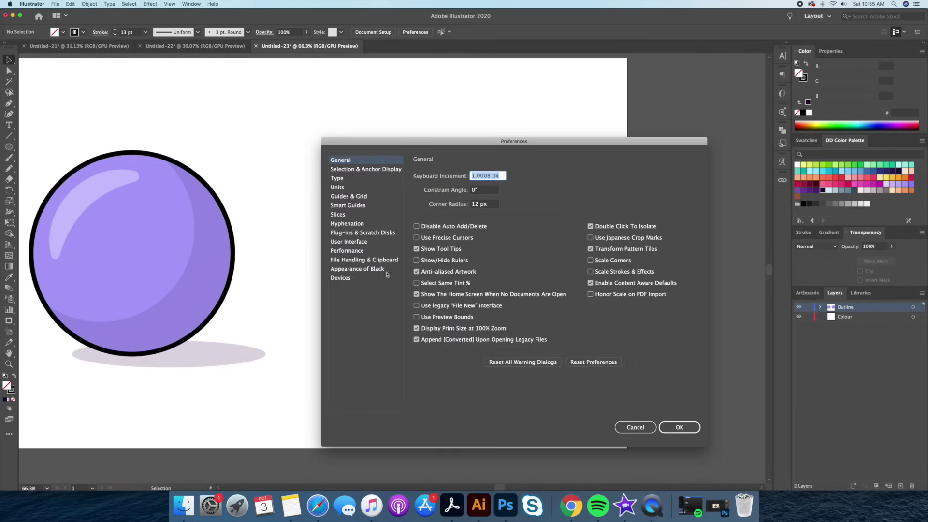
pyautogui.moveTo(544, 142); pyautogui.dragTo(482, 105)
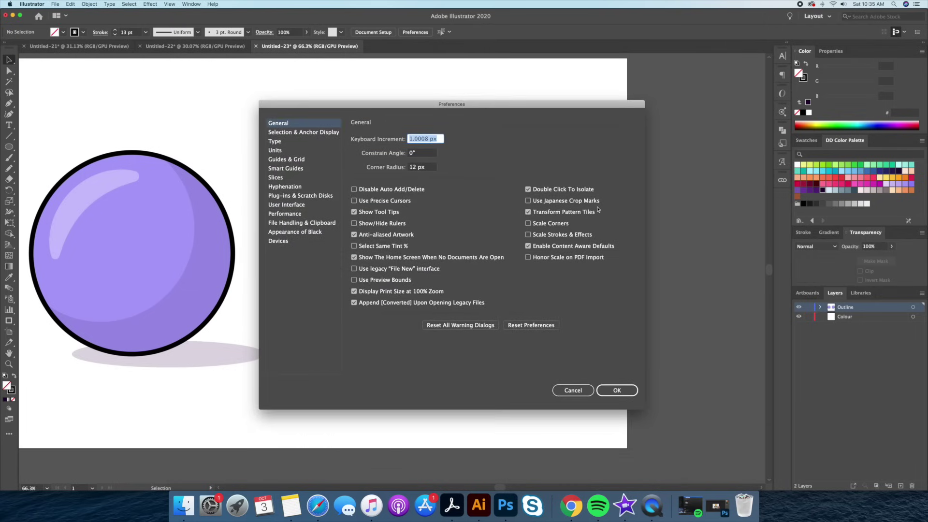
pyautogui.click(529, 235)
pyautogui.press('Return')
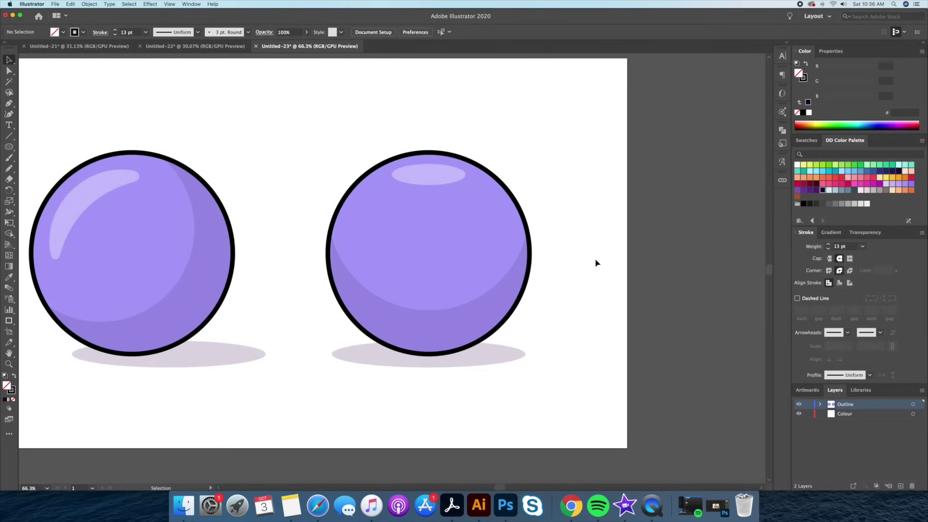
# Scale the second ball down to about 85 px wide, inspect its outline's stroke weight inside the group, and restore the original size.
pyautogui.moveTo(586, 128); pyautogui.dragTo(289, 388)
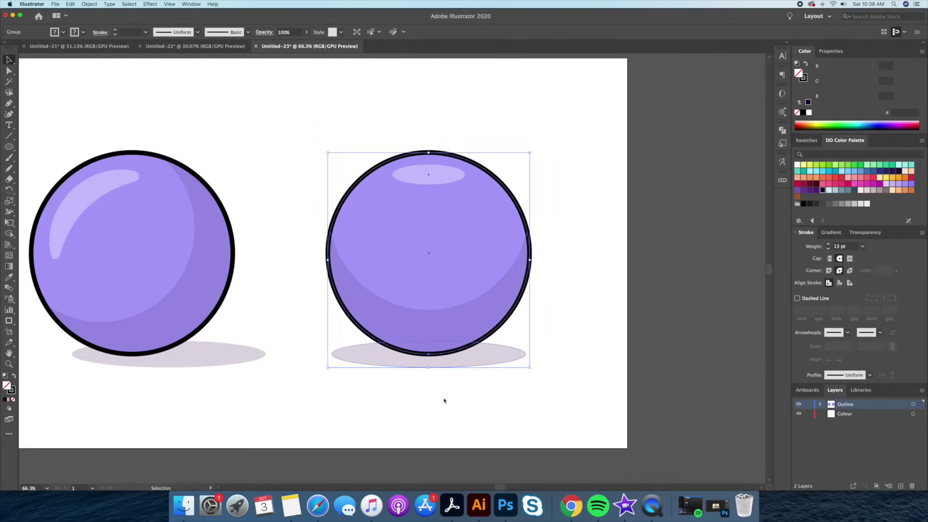
pyautogui.press('super+0')
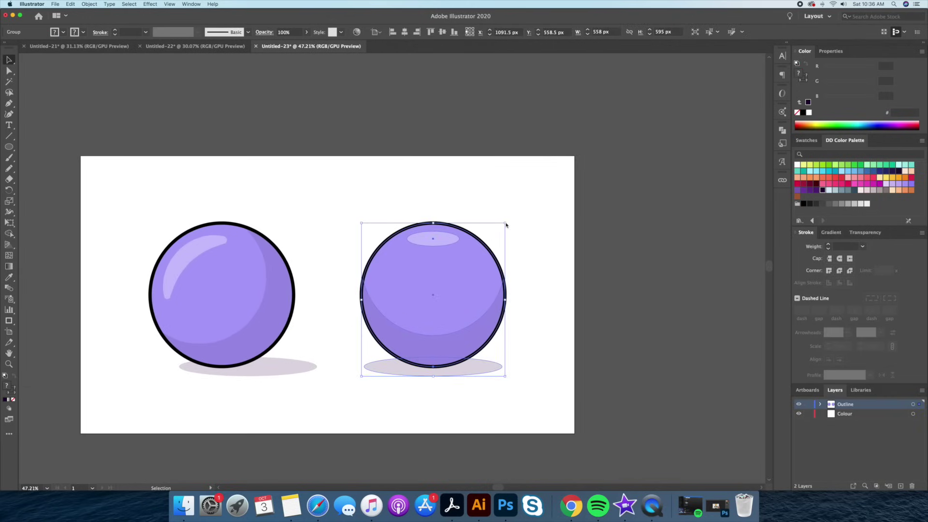
pyautogui.moveTo(506, 224); pyautogui.dragTo(643, 264)
pyautogui.click(515, 330)
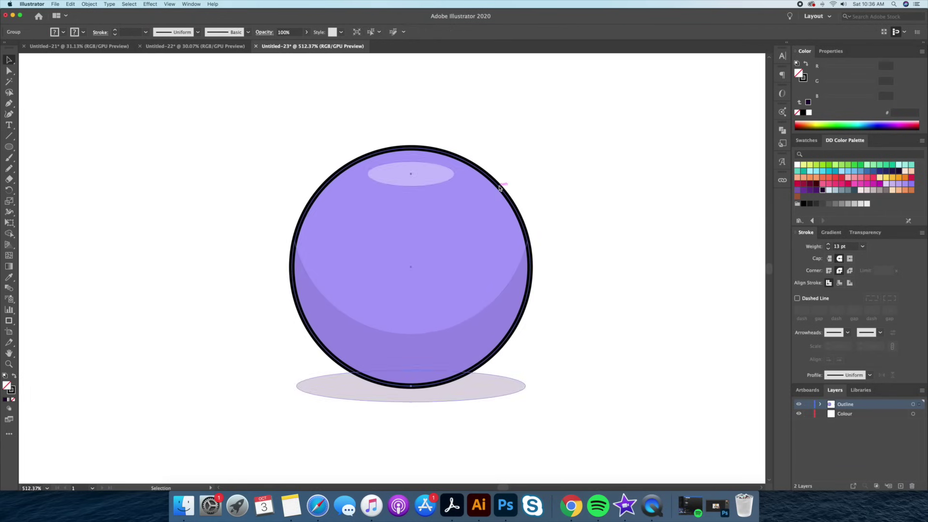
pyautogui.doubleClick(502, 187)
pyautogui.click(504, 190)
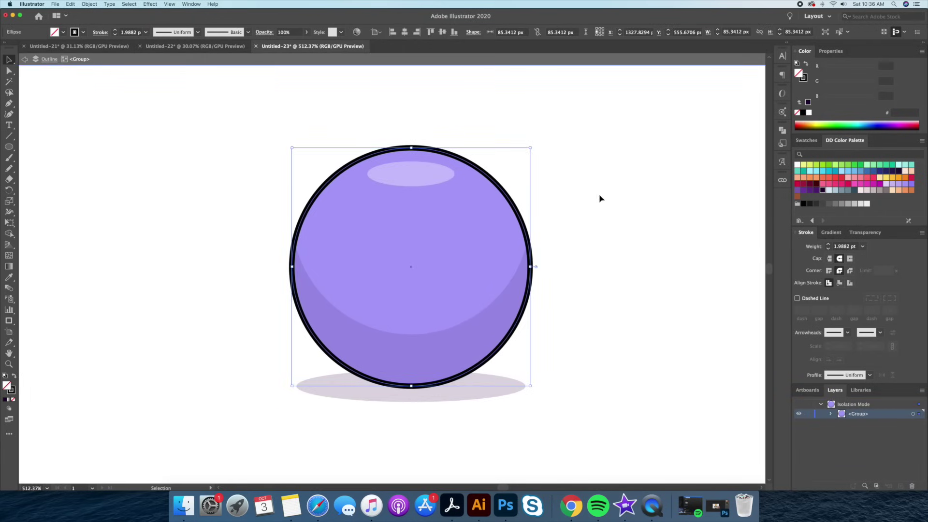
pyautogui.click(561, 151)
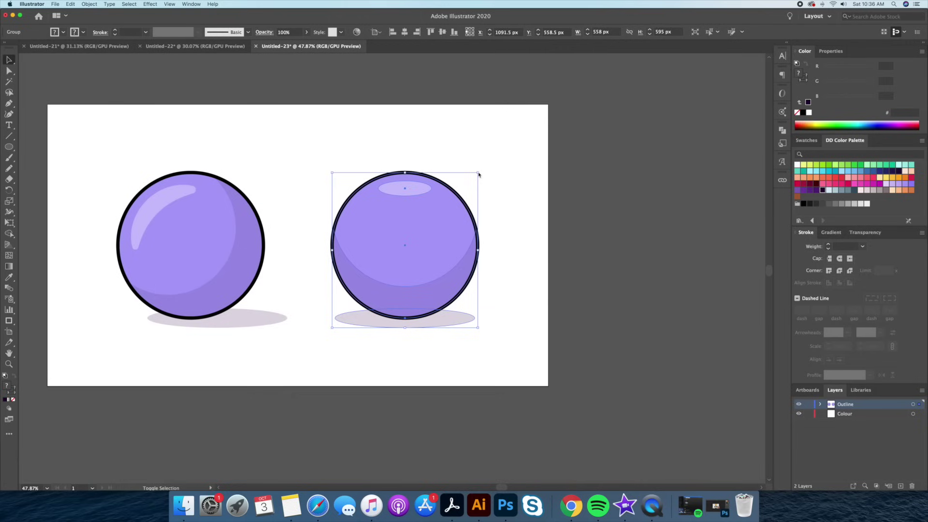
# Enlarge the second ball to about 697 px wide from its centre, try shrinking both balls together, and undo the scaling.
pyautogui.moveTo(478, 174); pyautogui.dragTo(497, 153)
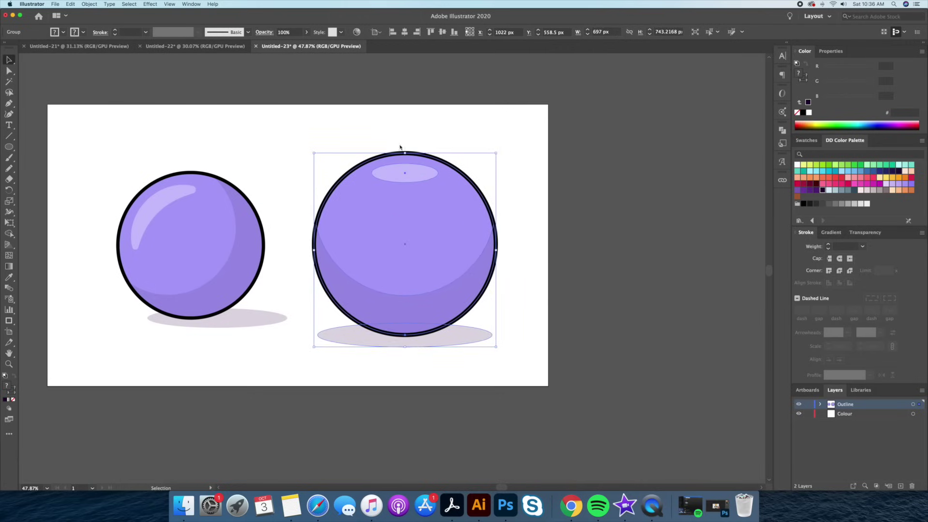
pyautogui.click(340, 148)
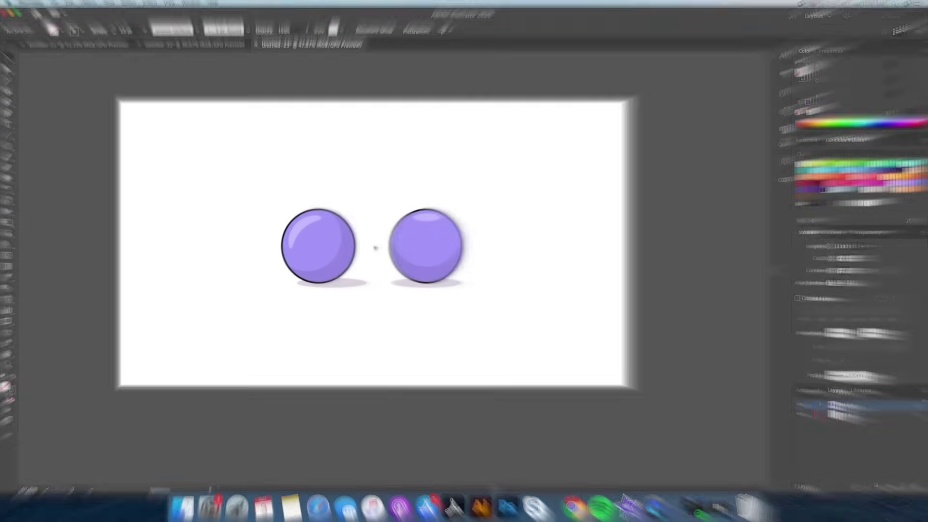
pyautogui.press('z')
pyautogui.press('super+z')
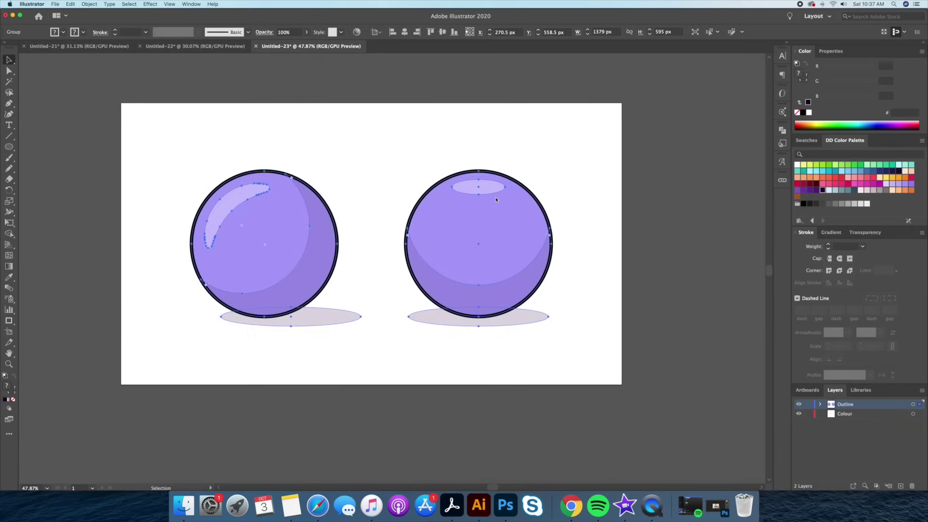
pyautogui.press('v')
pyautogui.click(390, 149)
pyautogui.press('z')
pyautogui.moveTo(427, 147); pyautogui.dragTo(440, 211)
pyautogui.press('space')
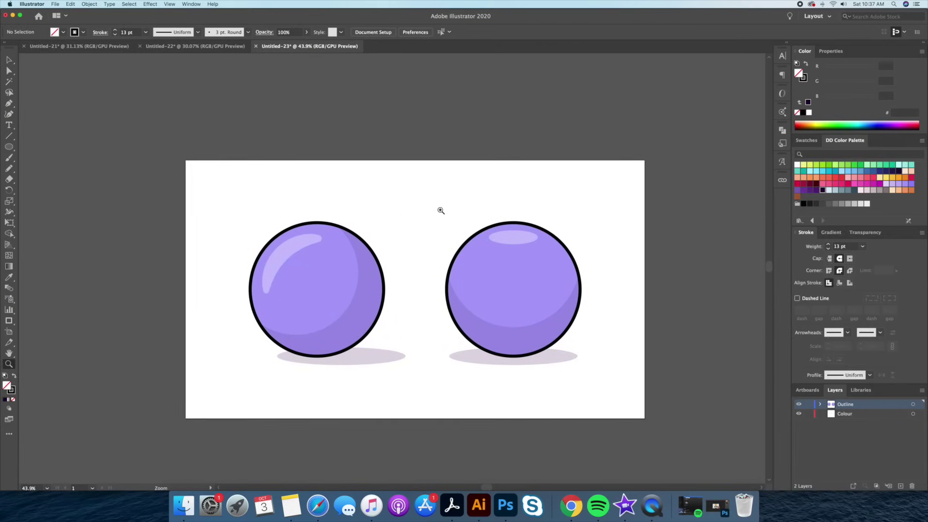